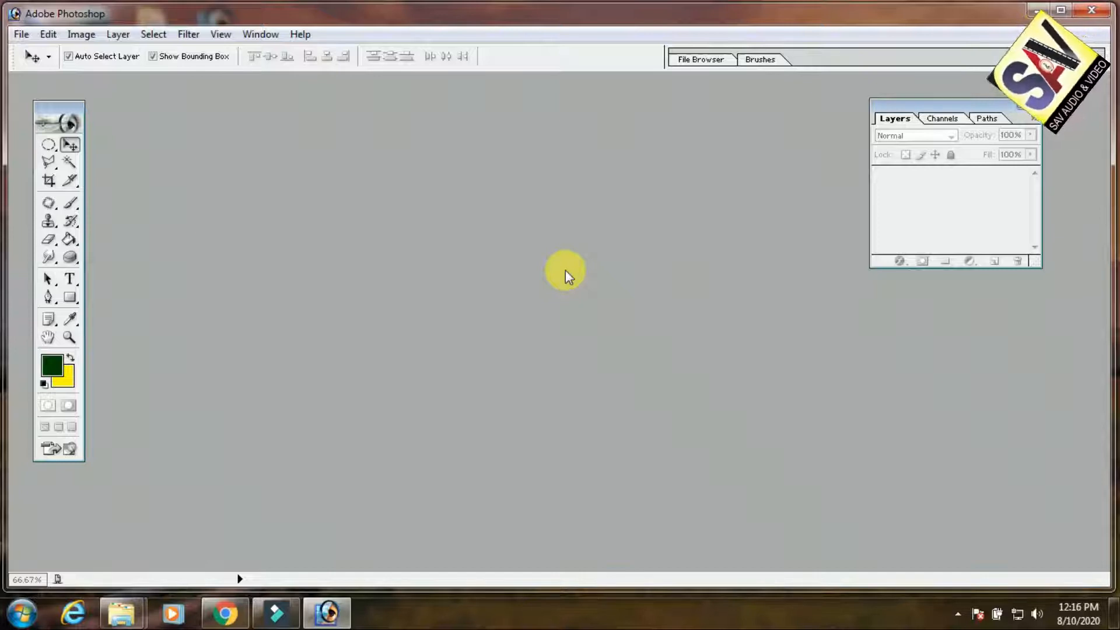
{"action": "left_click", "coordinate": [17, 36]}
{"action": "left_click", "coordinate": [42, 52]}
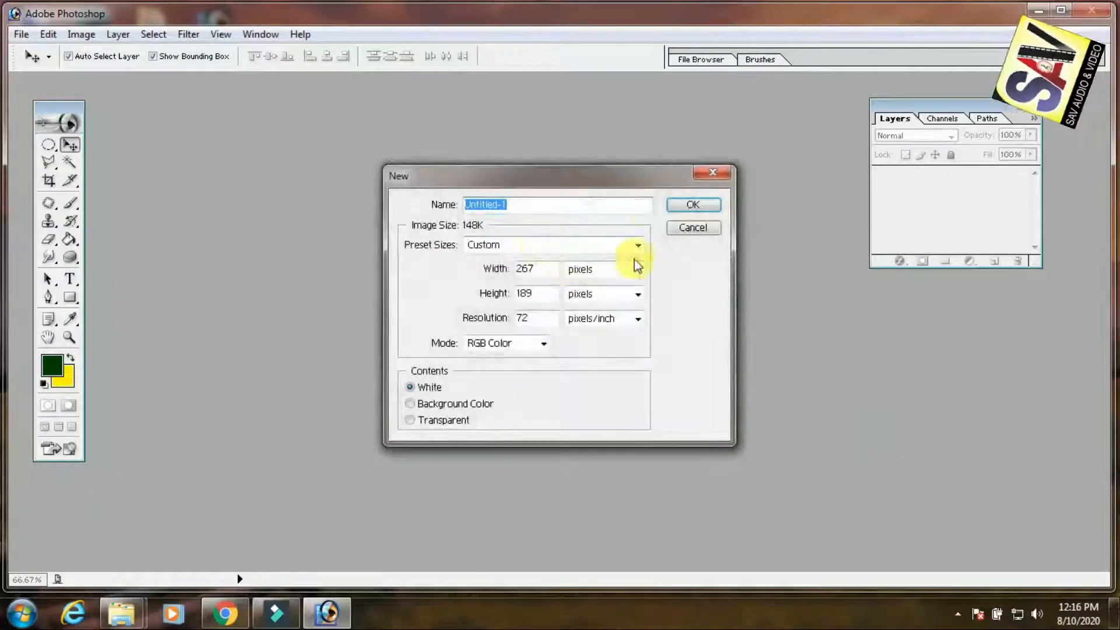
{"action": "left_click", "coordinate": [693, 228]}
Create a new 4 x 6 inch RGB document at 300 pixels/inch with white contents
{"action": "left_click", "coordinate": [21, 34]}
{"action": "left_click", "coordinate": [35, 53]}
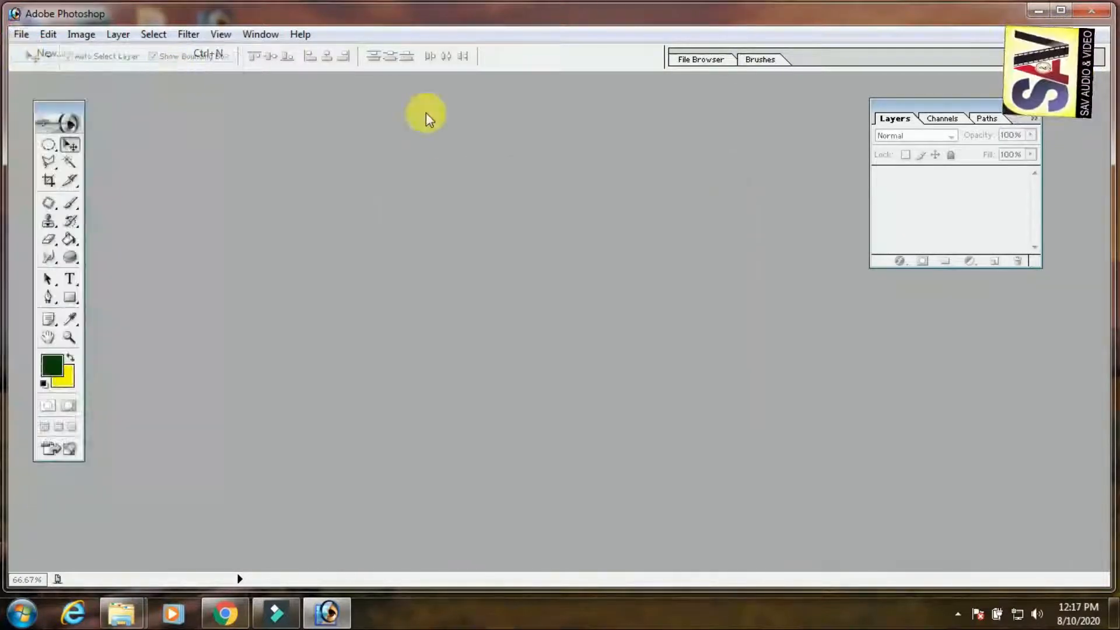
{"action": "left_click", "coordinate": [583, 240]}
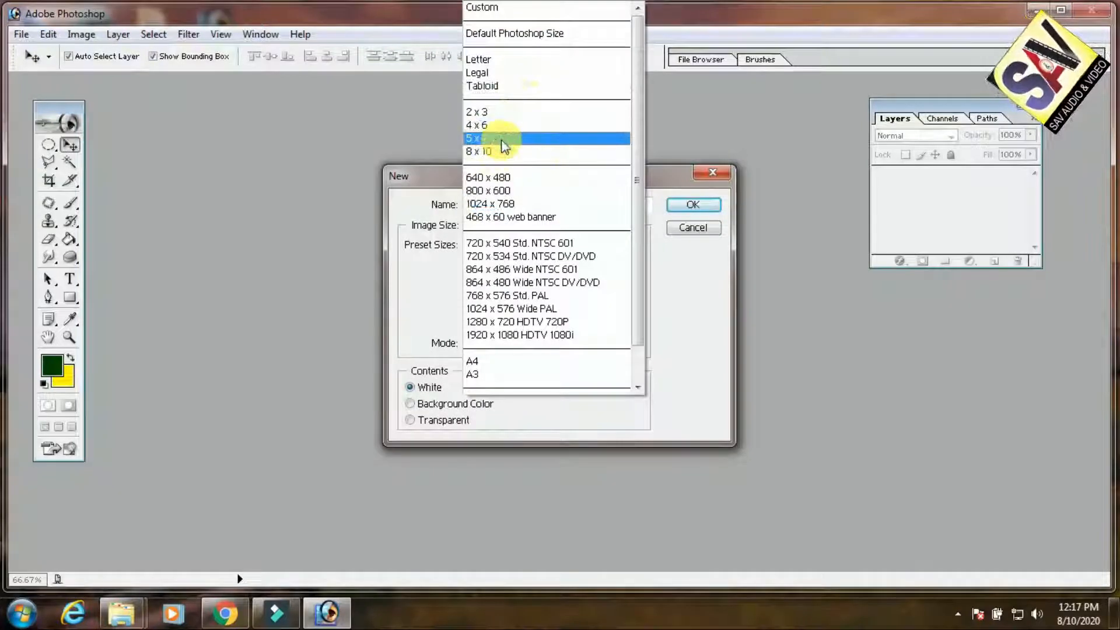
{"action": "left_click", "coordinate": [507, 124]}
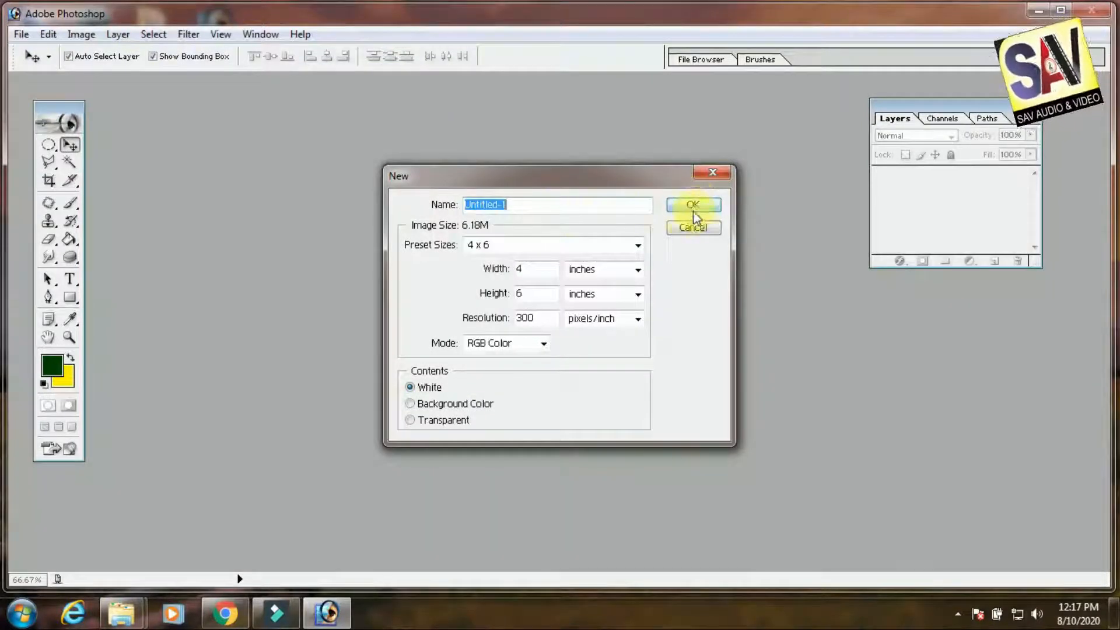
{"action": "left_click", "coordinate": [693, 209]}
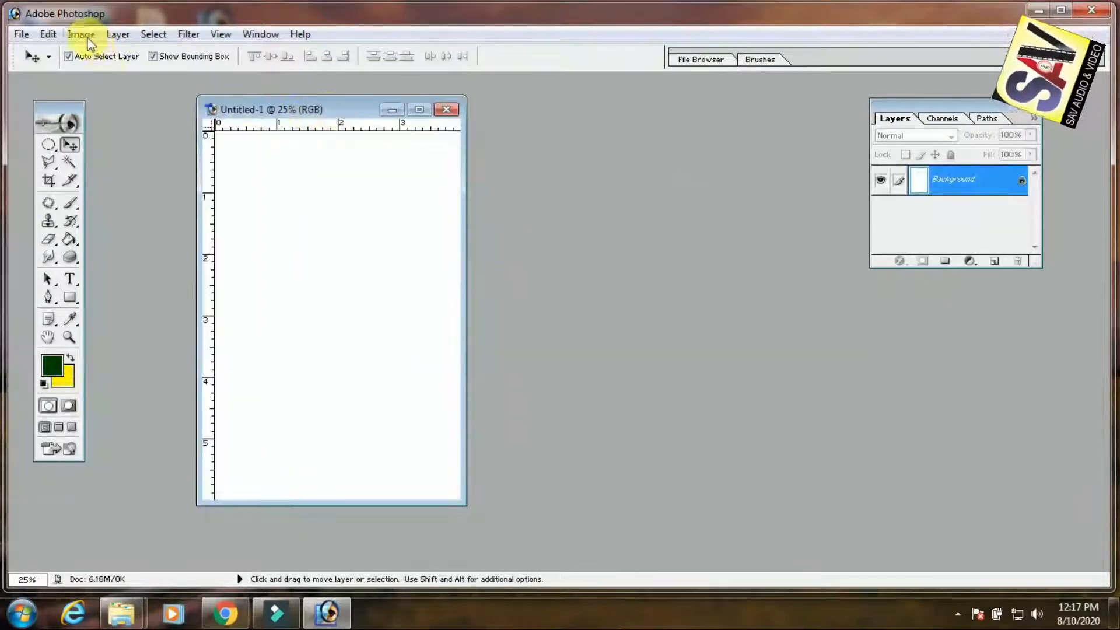
Rotate the canvas 90° to landscape orientation and maximize the document window
{"action": "left_click", "coordinate": [81, 34]}
{"action": "mouse_move", "coordinate": [196, 199]}
{"action": "left_click", "coordinate": [268, 216]}
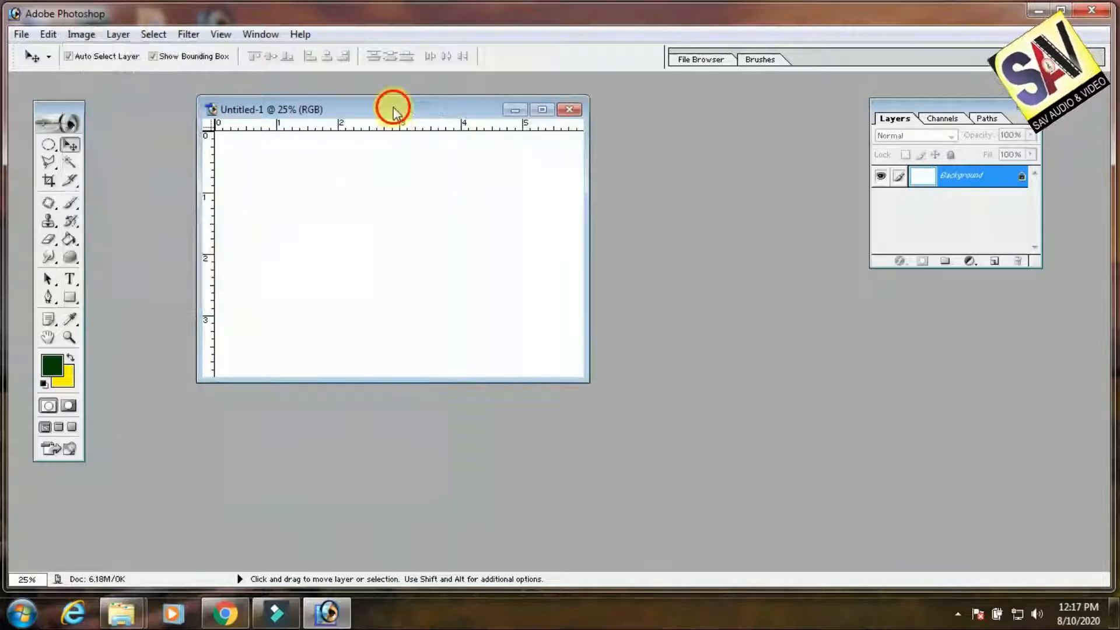
{"action": "double_click", "coordinate": [393, 110]}
{"action": "scroll", "coordinate": [573, 307], "scroll_direction": "up", "scroll_amount": 4}
{"action": "scroll", "coordinate": [579, 308], "scroll_direction": "down", "scroll_amount": 1}
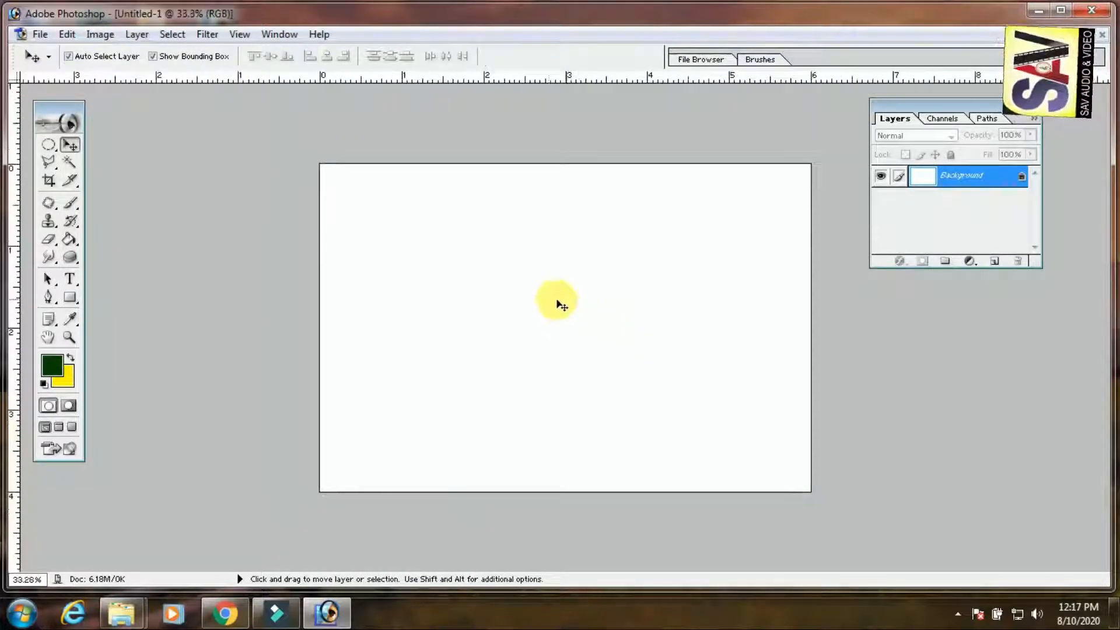
Set the foreground color to a bright, fully saturated yellow
{"action": "left_click", "coordinate": [52, 366]}
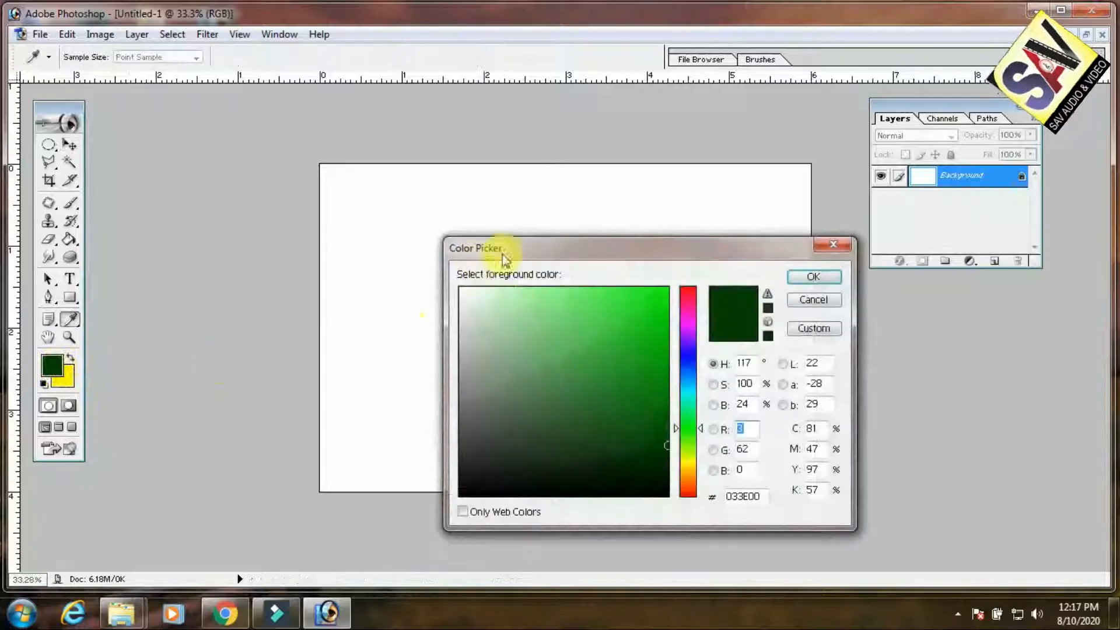
{"action": "left_click", "coordinate": [689, 465]}
{"action": "left_click_drag", "start_coordinate": [661, 289], "coordinate": [679, 277]}
{"action": "left_click", "coordinate": [823, 274]}
Paint the upper half of the canvas yellow using the Brush with a master diameter of 1566 px
{"action": "left_click", "coordinate": [69, 241]}
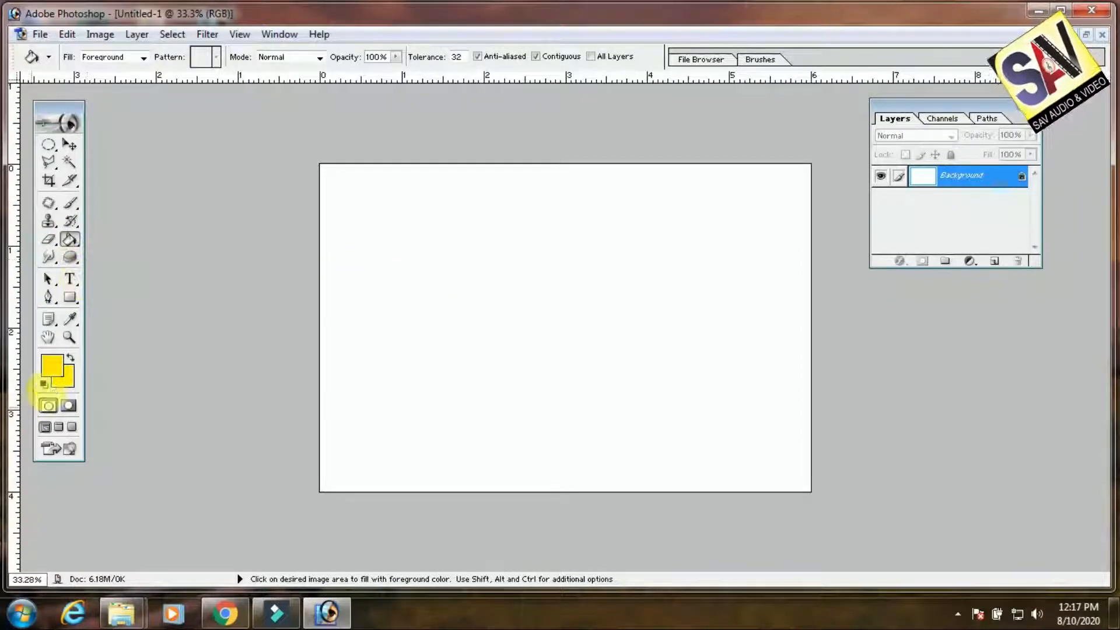
{"action": "left_click", "coordinate": [70, 203]}
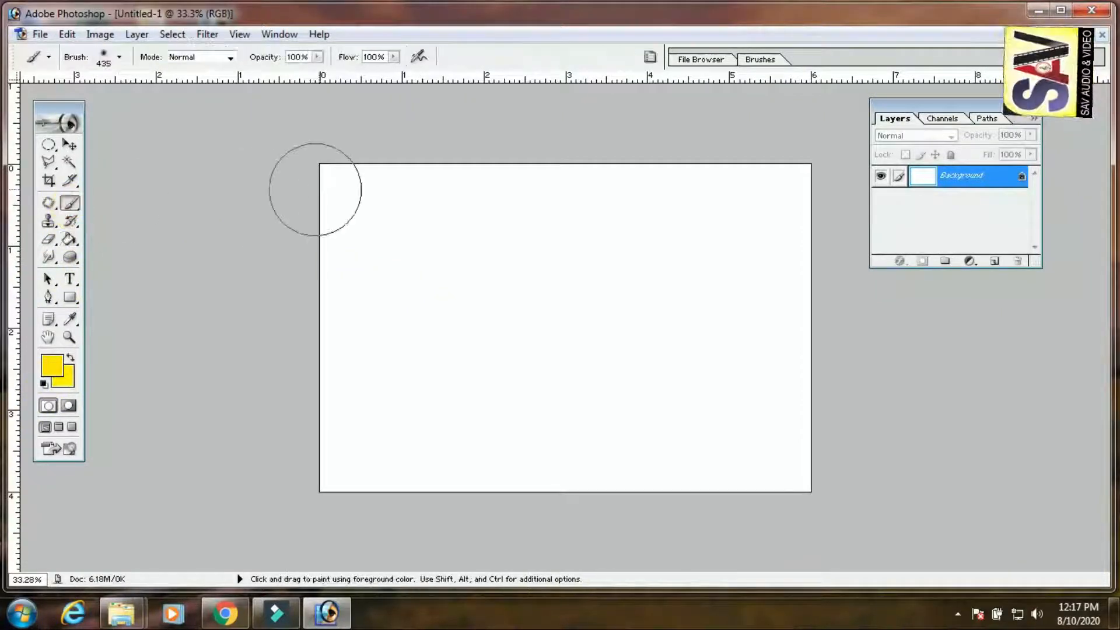
{"action": "left_click", "coordinate": [318, 57]}
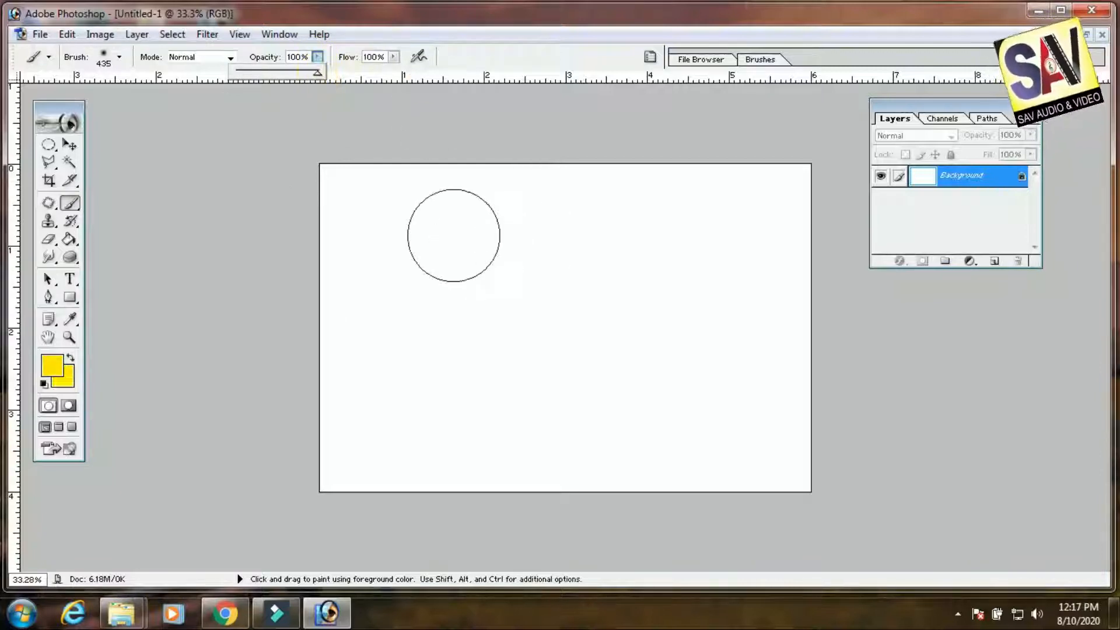
{"action": "right_click", "coordinate": [453, 235]}
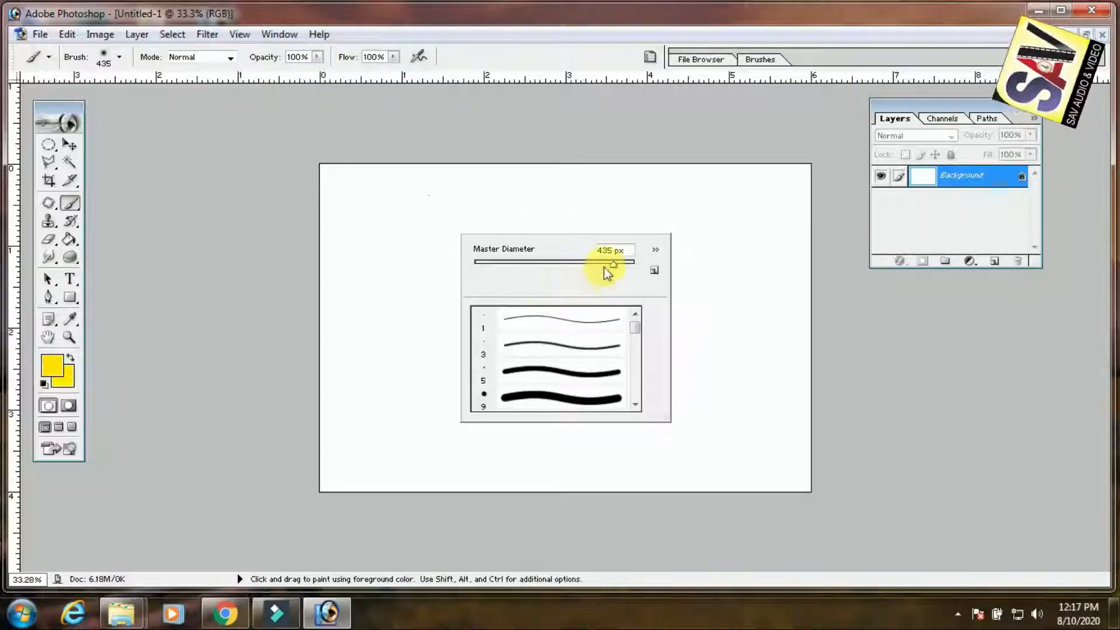
{"action": "left_click_drag", "start_coordinate": [636, 270], "coordinate": [640, 265]}
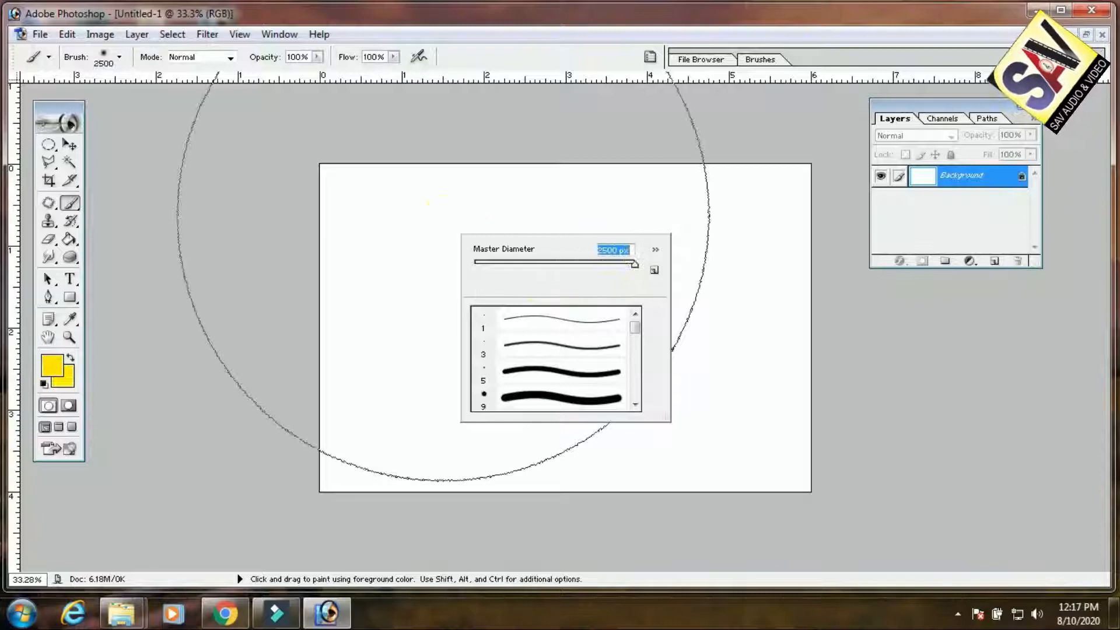
{"action": "left_click", "coordinate": [630, 266]}
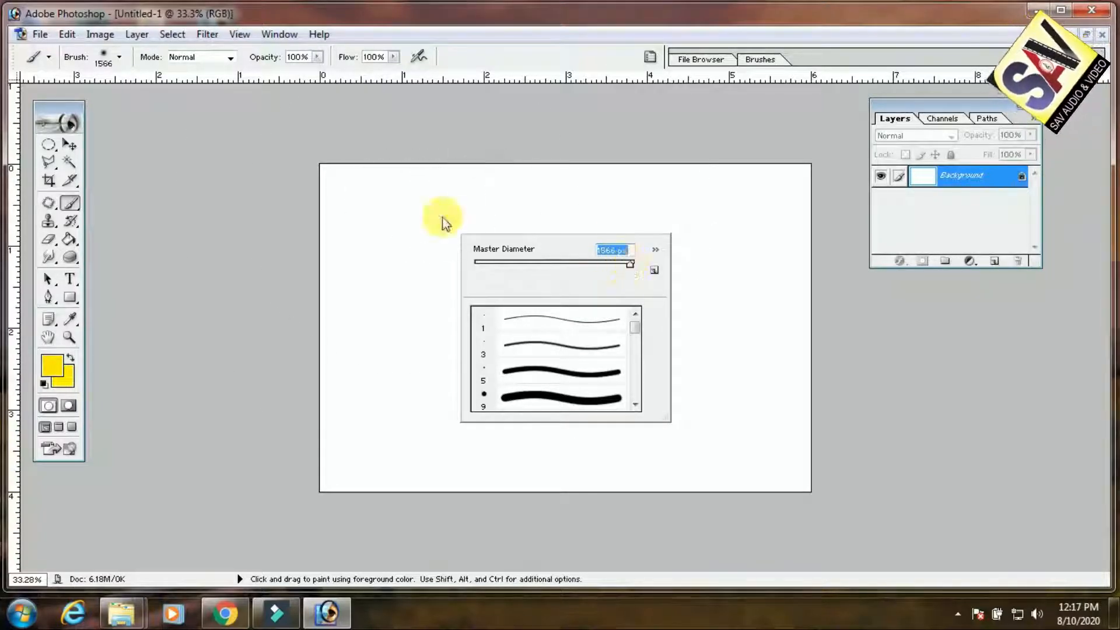
{"action": "left_click", "coordinate": [292, 197]}
{"action": "mouse_move", "coordinate": [496, 188]}
{"action": "left_mouse_down"}
{"action": "mouse_move", "coordinate": [655, 170]}
{"action": "mouse_move", "coordinate": [762, 187]}
{"action": "left_mouse_up"}
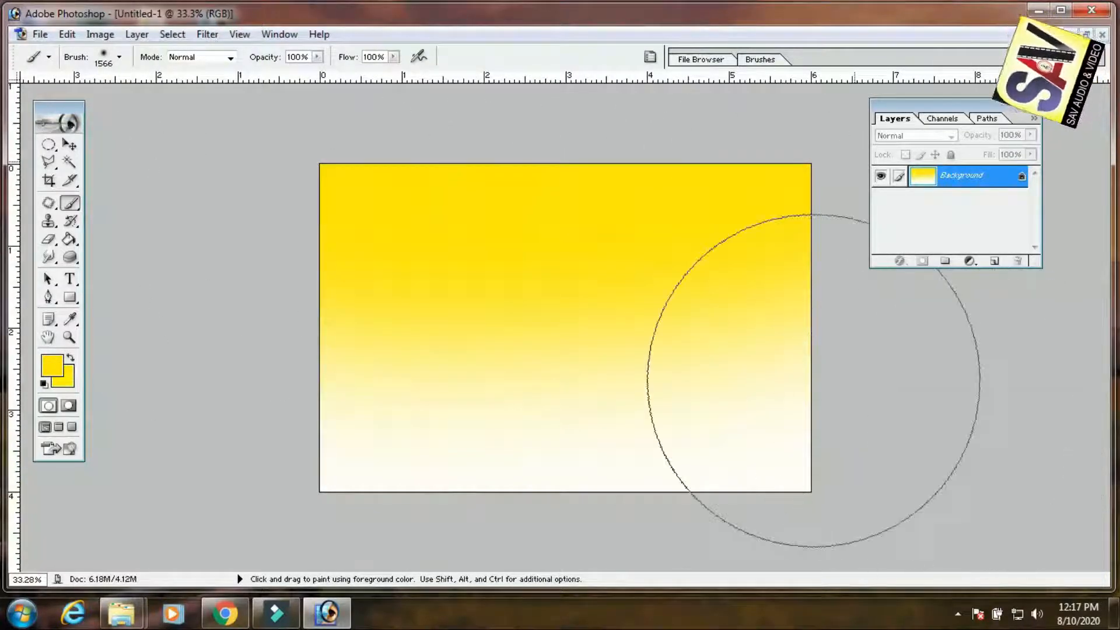
Set the foreground color to bright green 2AFF00 and brush it across the lower half of the canvas
{"action": "key", "text": "ctrl+minus"}
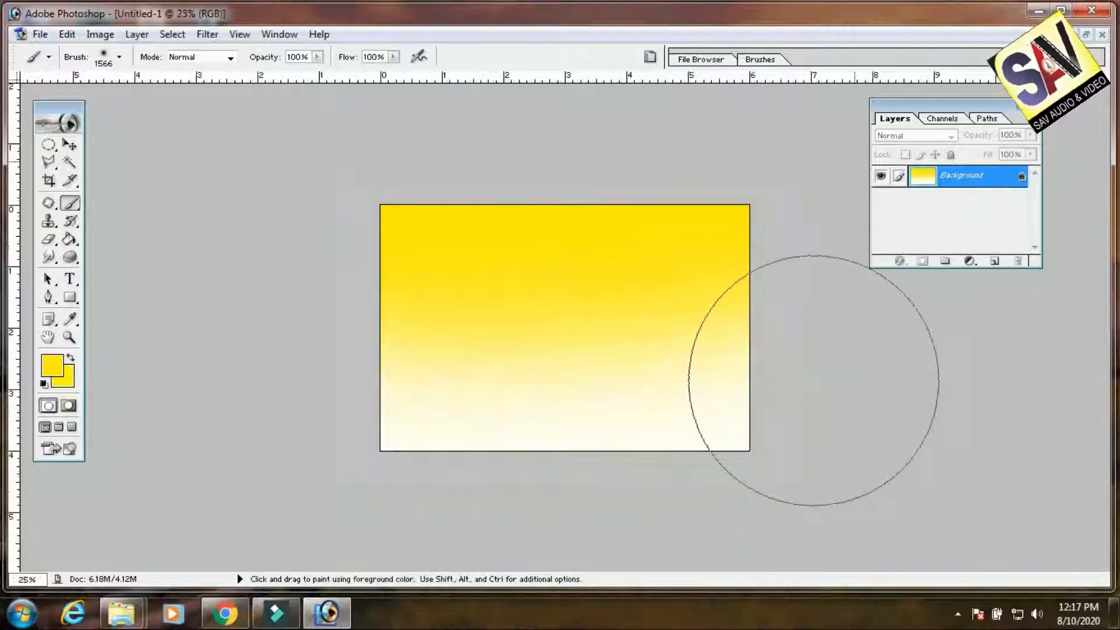
{"action": "left_click", "coordinate": [52, 366]}
{"action": "left_click", "coordinate": [689, 358]}
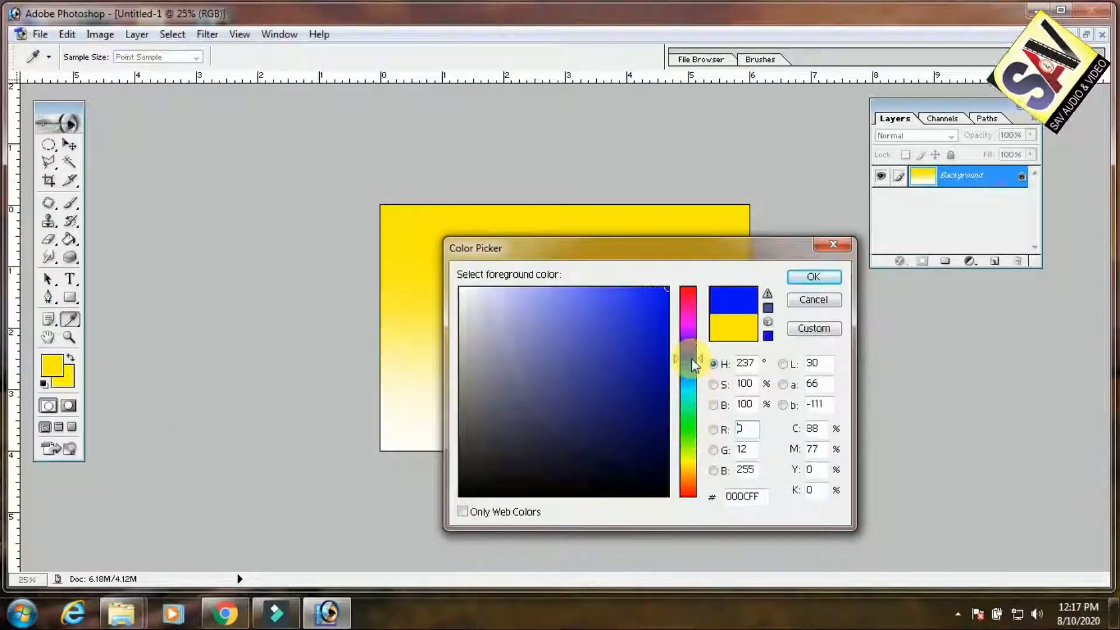
{"action": "left_click", "coordinate": [688, 431]}
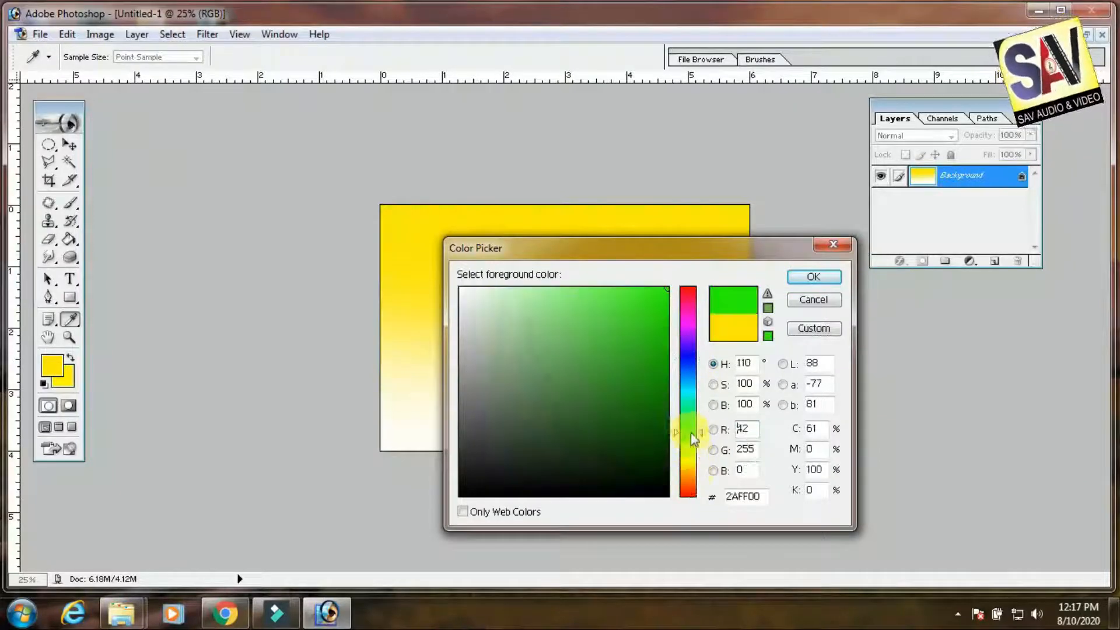
{"action": "left_click", "coordinate": [827, 279]}
{"action": "key", "text": "b"}
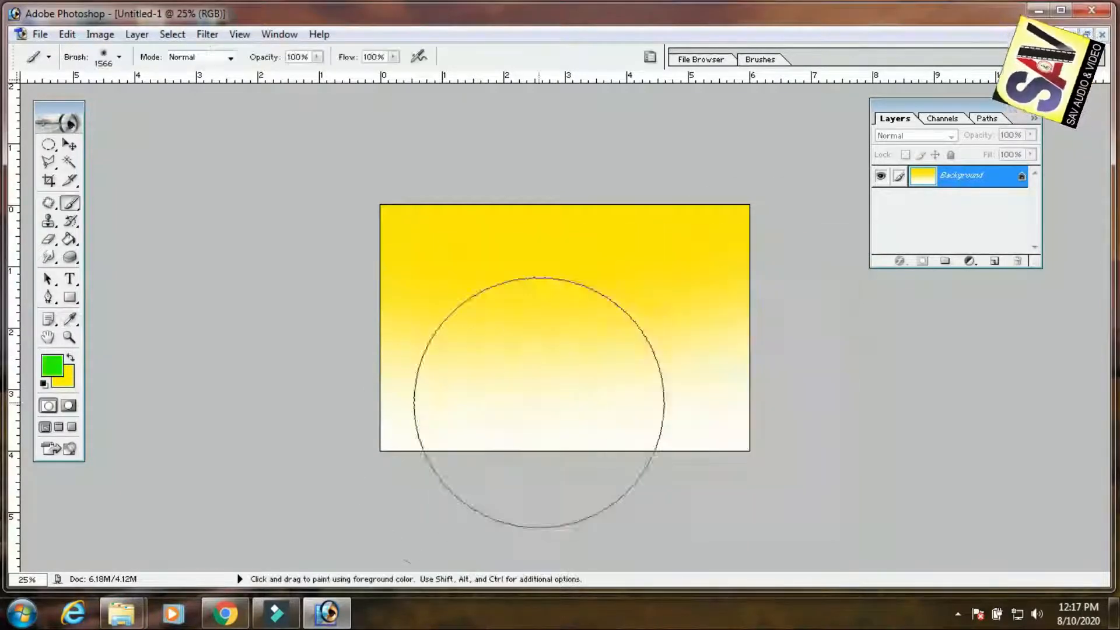
{"action": "left_click_drag", "start_coordinate": [408, 457], "coordinate": [809, 453]}
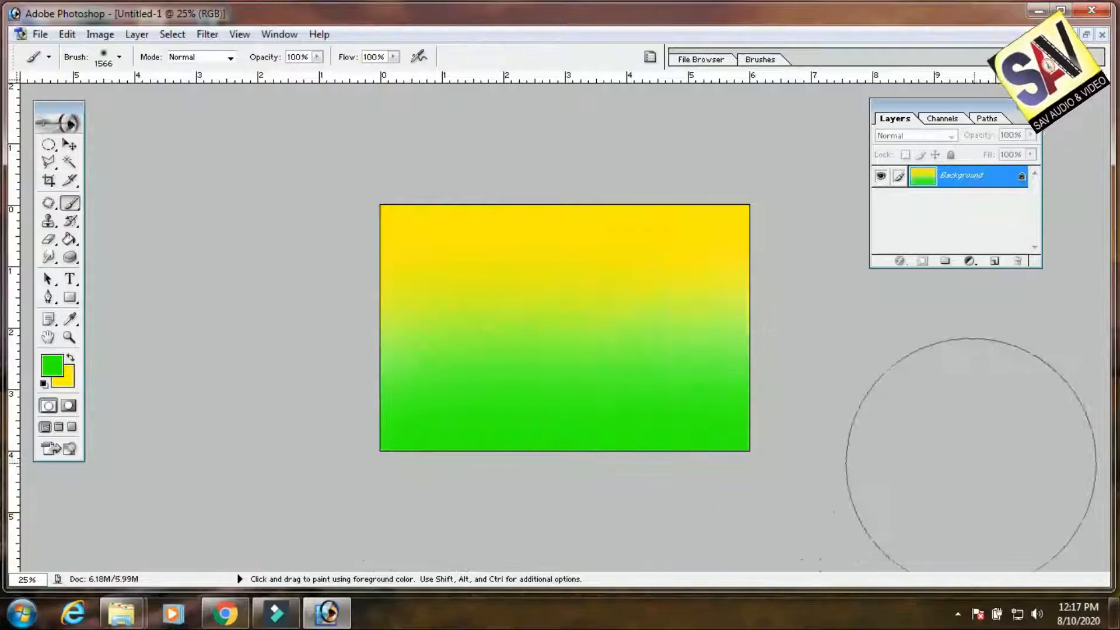
Set the foreground color to white, reduce the brush to 900 px, and paint a horizontal band across the canvas middle
{"action": "left_click", "coordinate": [50, 366]}
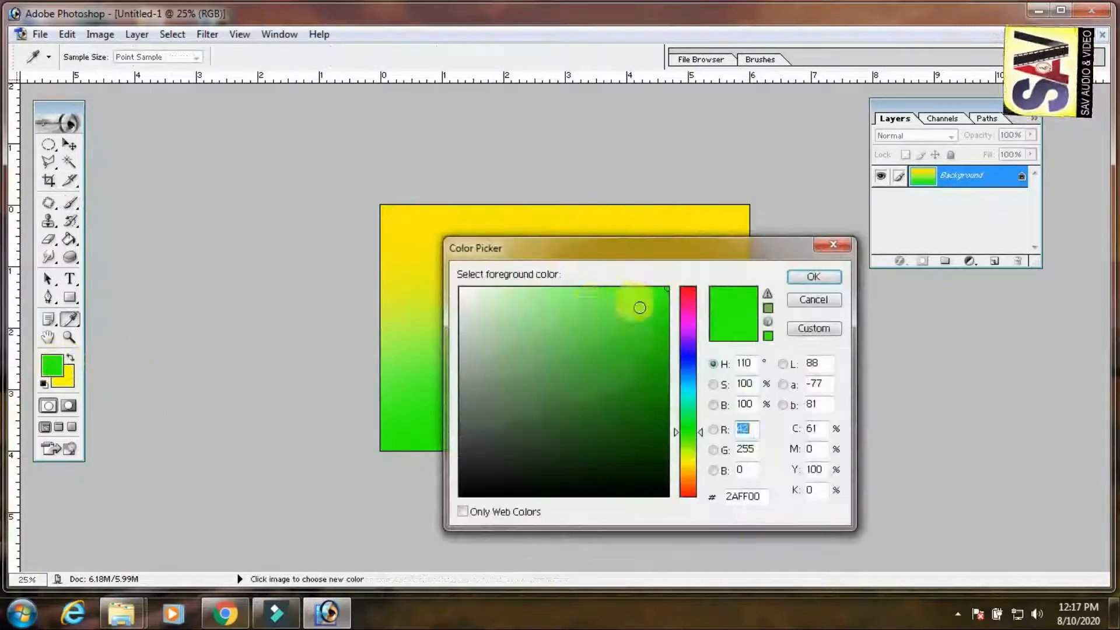
{"action": "left_click", "coordinate": [461, 289]}
{"action": "left_click", "coordinate": [815, 278]}
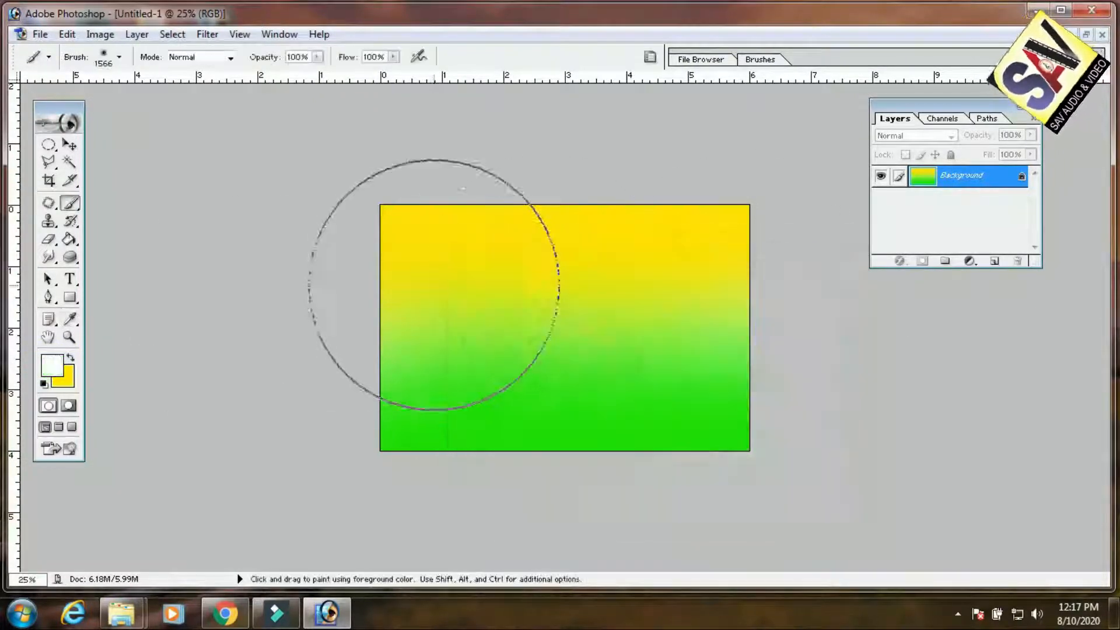
{"action": "key", "text": "bracketleft"}
{"action": "key", "text": "bracketleft"}
{"action": "key", "text": "bracketleft"}
{"action": "key", "text": "bracketleft"}
{"action": "key", "text": "bracketleft"}
{"action": "key", "text": "bracketleft"}
{"action": "key", "text": "bracketleft"}
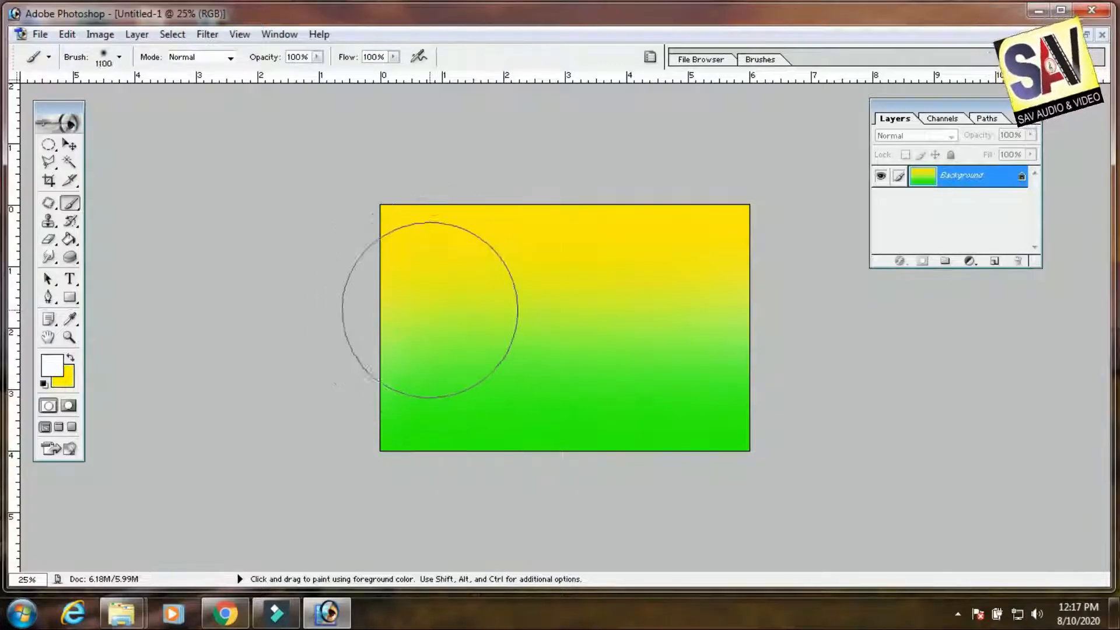
{"action": "left_click_drag", "start_coordinate": [373, 324], "coordinate": [879, 331]}
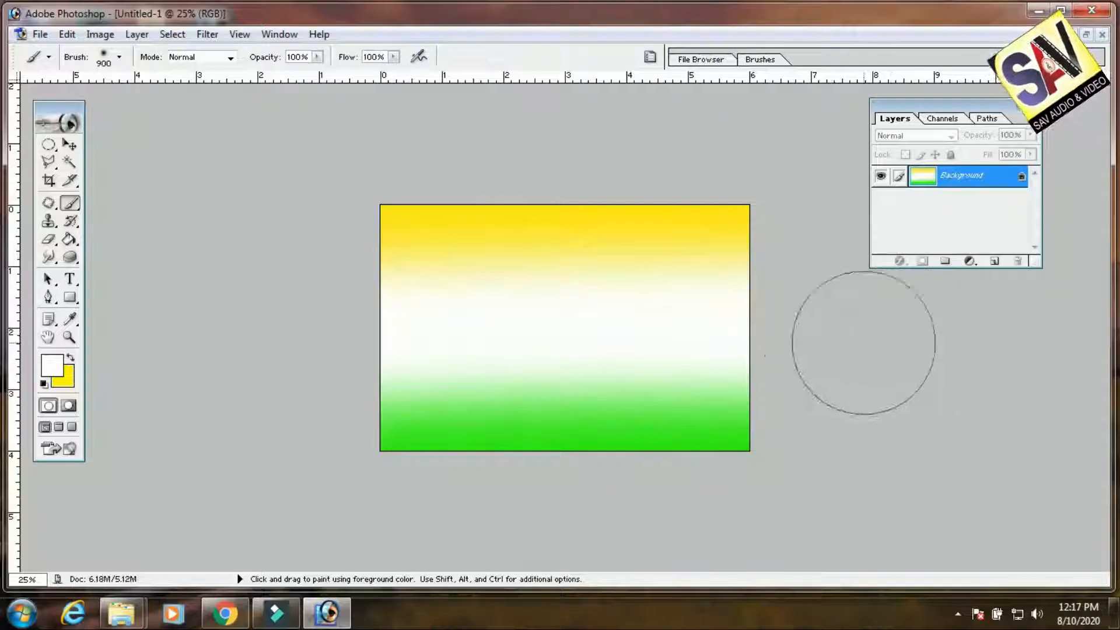
Try a second full-opacity white stroke across the middle band, and undo it
{"action": "left_click_drag", "start_coordinate": [780, 350], "coordinate": [322, 323]}
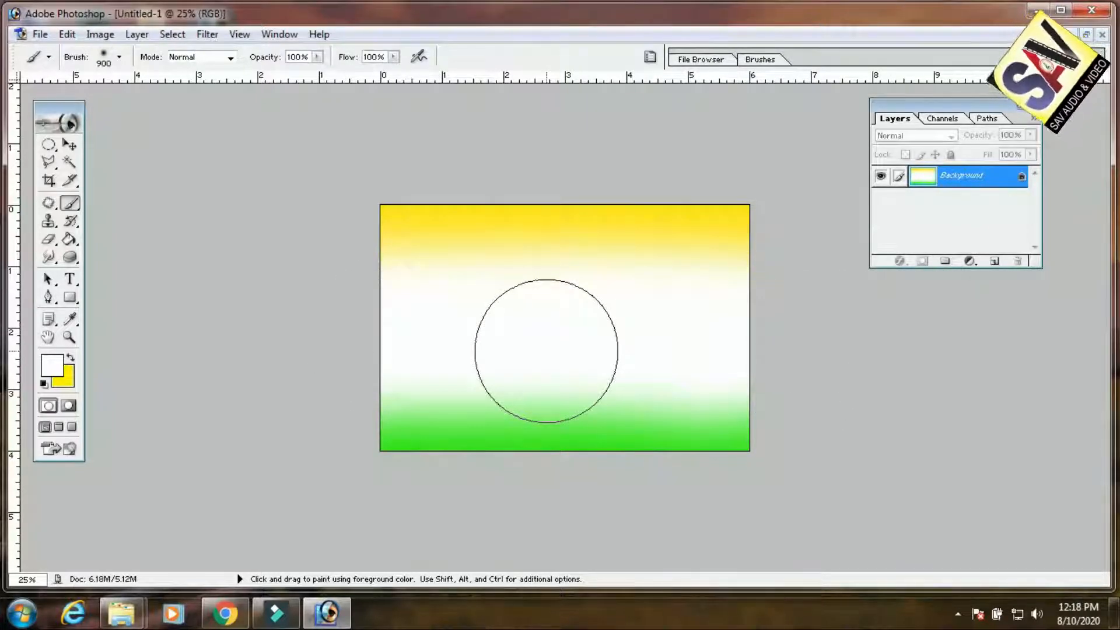
{"action": "key", "text": "ctrl+z"}
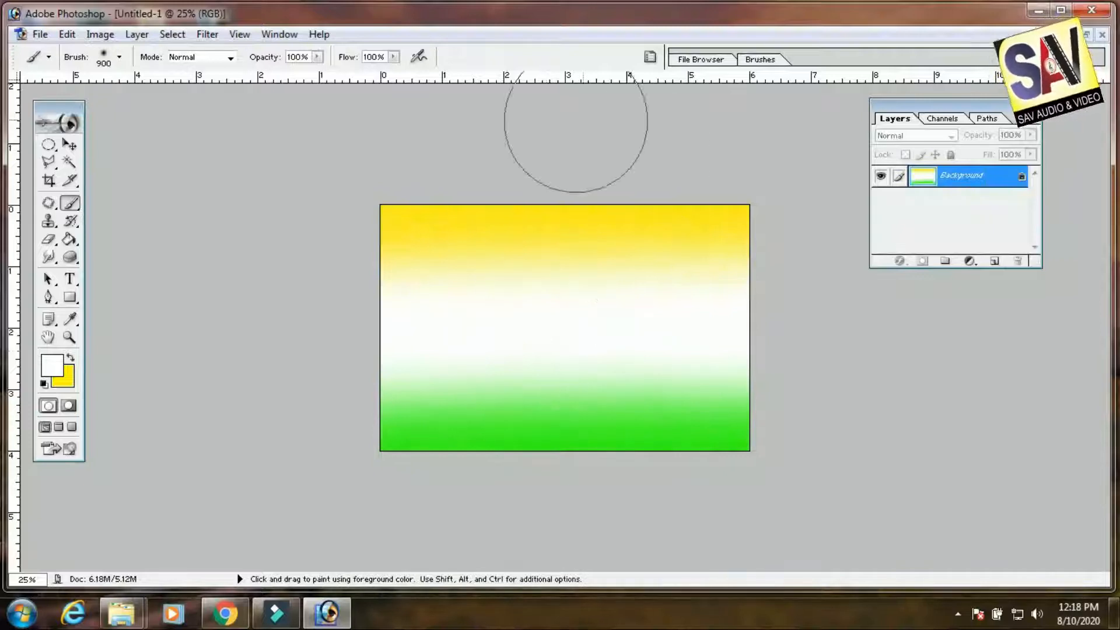
Lower the brush opacity to 40% and paint white over the band's edges to soften the blend into yellow and green
{"action": "left_click", "coordinate": [317, 56]}
{"action": "left_click_drag", "start_coordinate": [319, 73], "coordinate": [282, 72]}
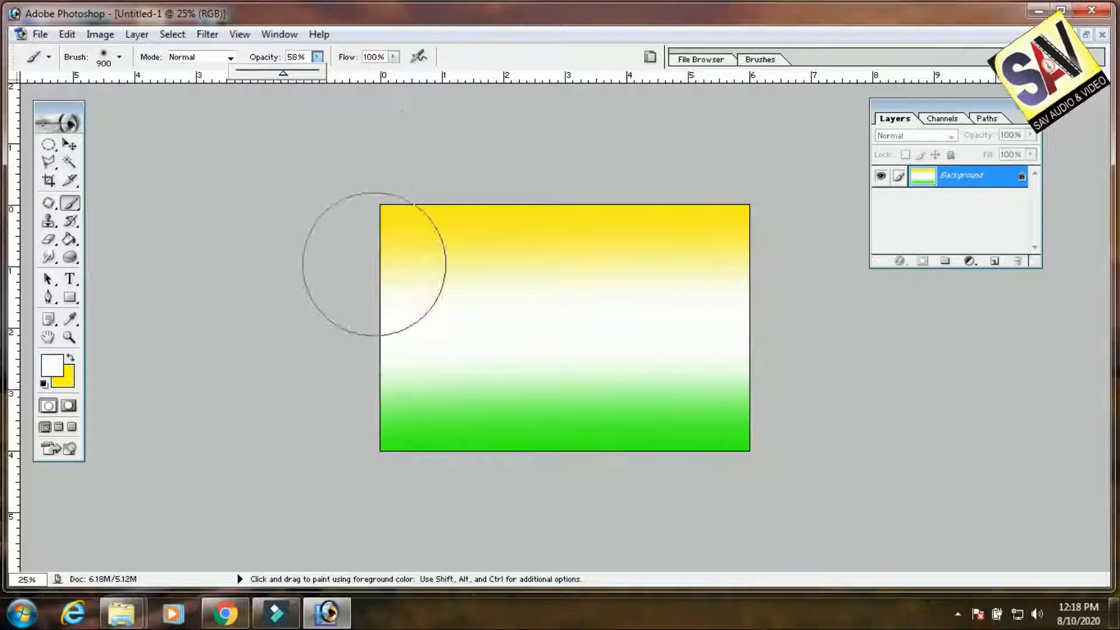
{"action": "mouse_move", "coordinate": [357, 313]}
{"action": "left_mouse_down"}
{"action": "mouse_move", "coordinate": [788, 341]}
{"action": "mouse_move", "coordinate": [554, 354]}
{"action": "mouse_move", "coordinate": [368, 346]}
{"action": "mouse_move", "coordinate": [388, 307]}
{"action": "mouse_move", "coordinate": [738, 315]}
{"action": "mouse_move", "coordinate": [549, 294]}
{"action": "mouse_move", "coordinate": [372, 298]}
{"action": "left_mouse_up"}
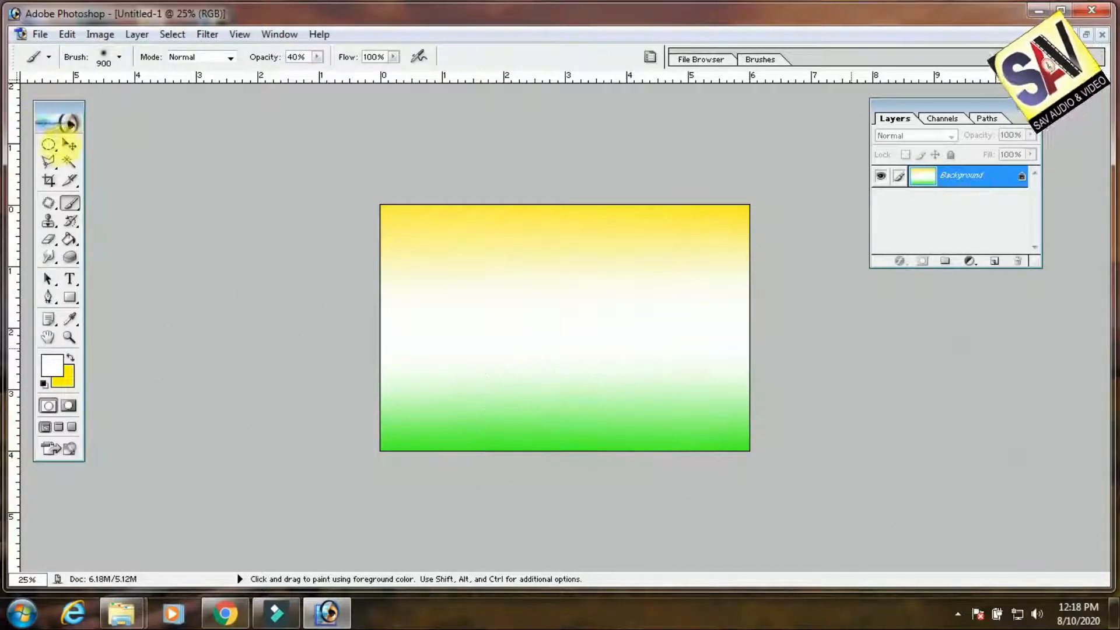
{"action": "left_click", "coordinate": [70, 145]}
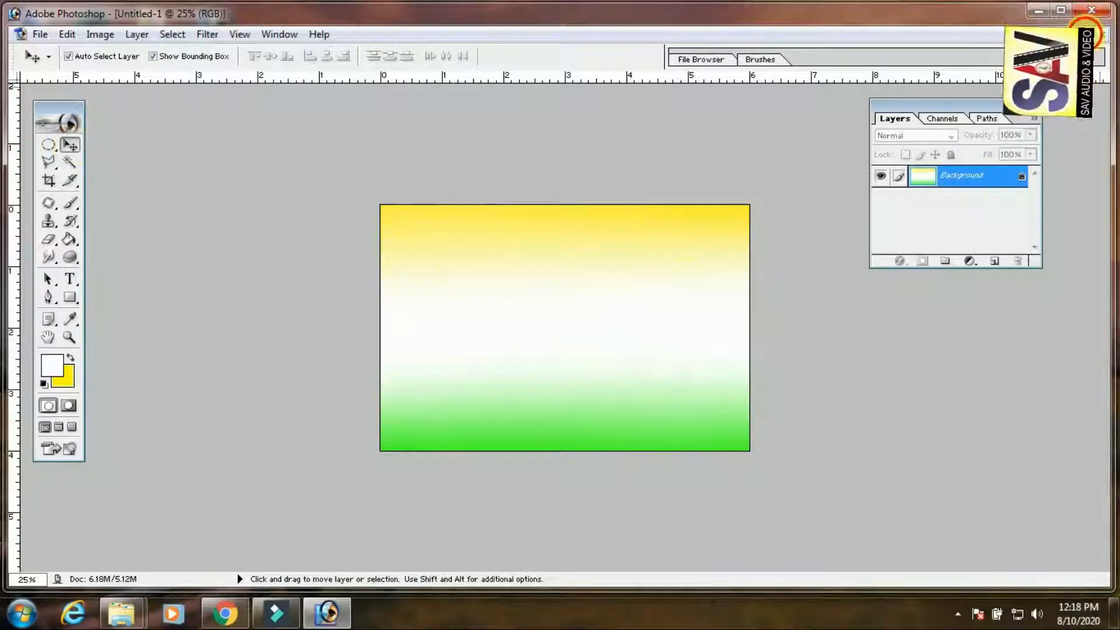
{"action": "left_click", "coordinate": [1086, 34]}
{"action": "double_click", "coordinate": [406, 116]}
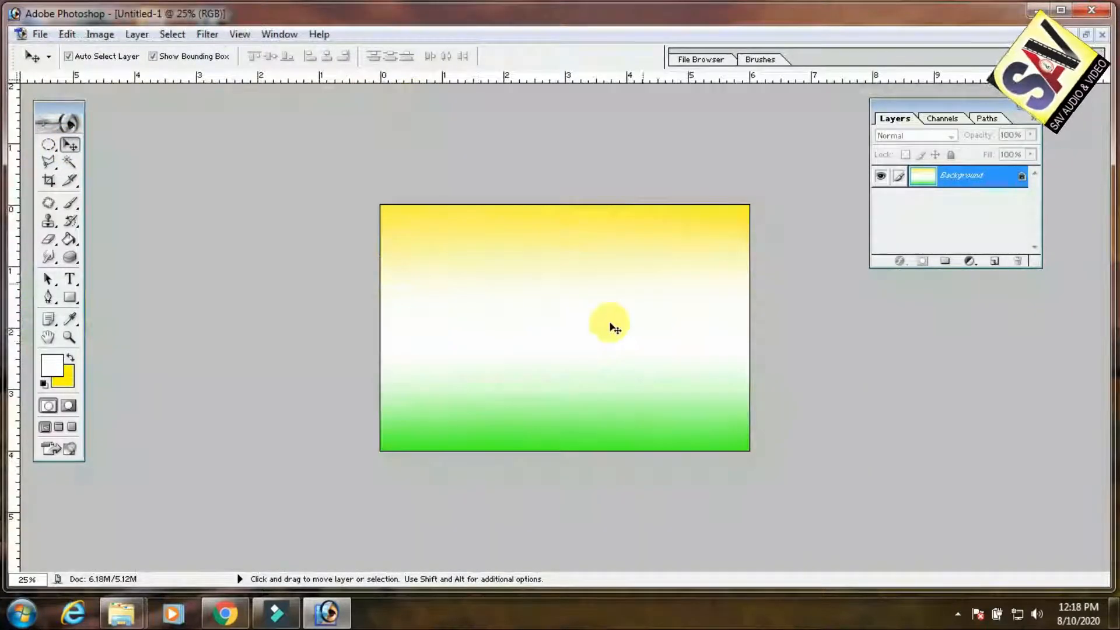
Choose the Type tool and set its foreground color to pure red FF0000
{"action": "left_click", "coordinate": [69, 279]}
{"action": "left_click", "coordinate": [52, 366]}
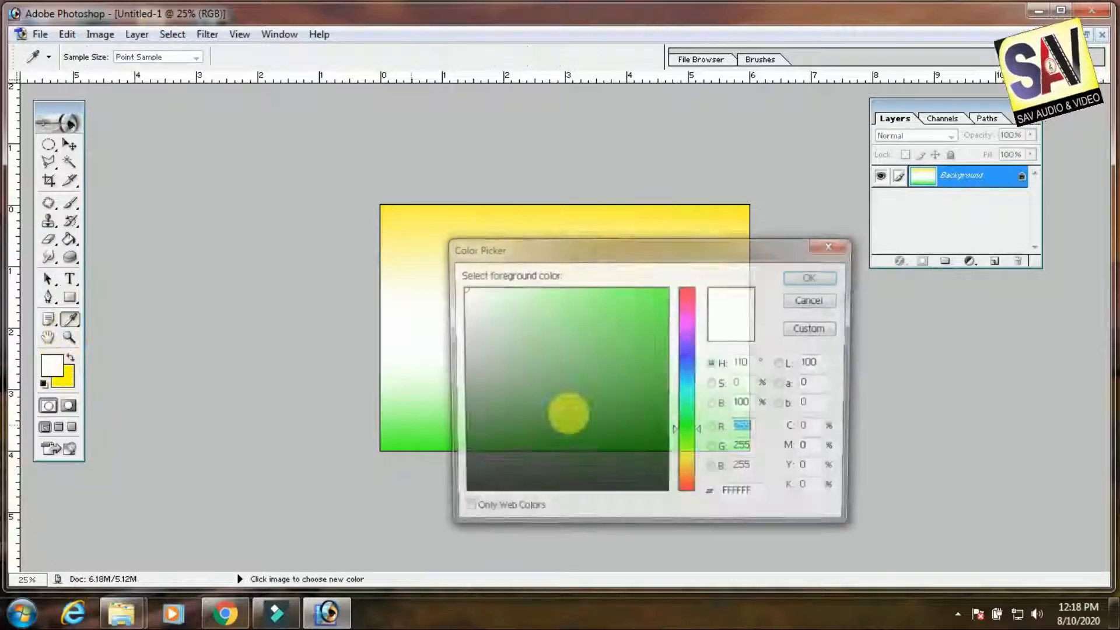
{"action": "left_click_drag", "start_coordinate": [694, 338], "coordinate": [692, 254]}
{"action": "left_click", "coordinate": [668, 288]}
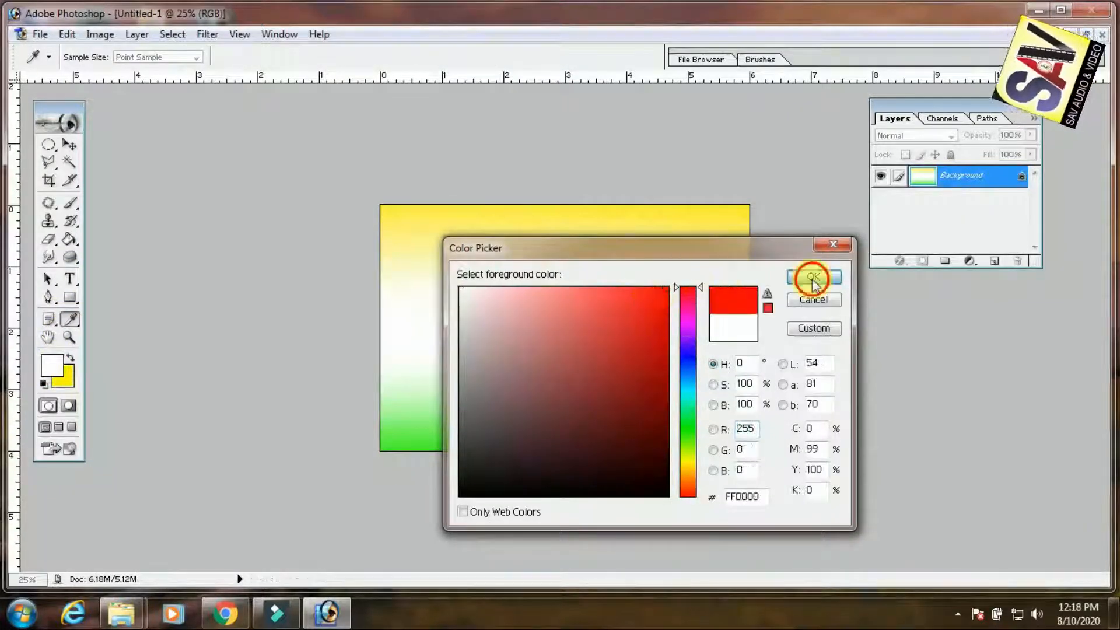
{"action": "left_click", "coordinate": [813, 277]}
Add the red text "SAV" in Impact at 36.02 pt on the upper-left part of the canvas
{"action": "left_click", "coordinate": [425, 280]}
{"action": "type", "text": "hnjmjhk"}
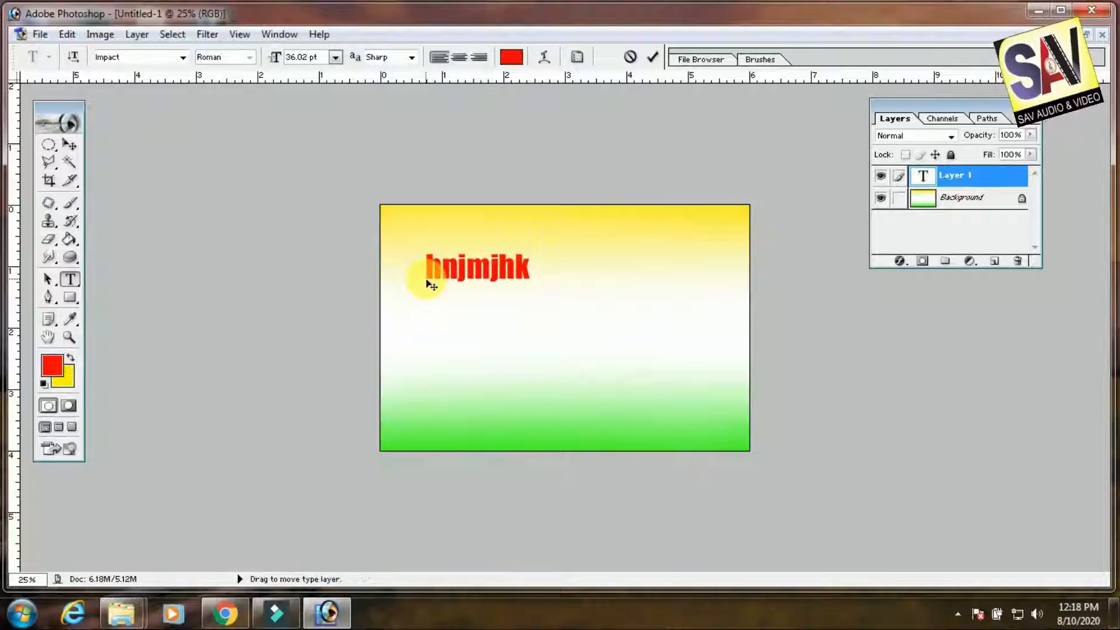
{"action": "key", "text": "ctrl+a"}
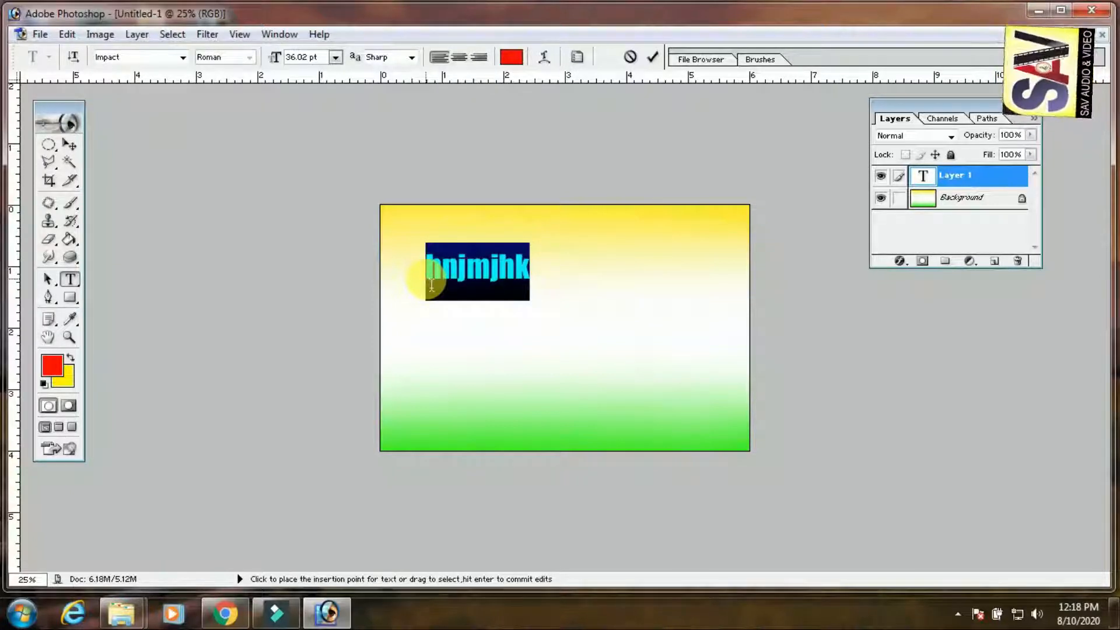
{"action": "type", "text": "SAV"}
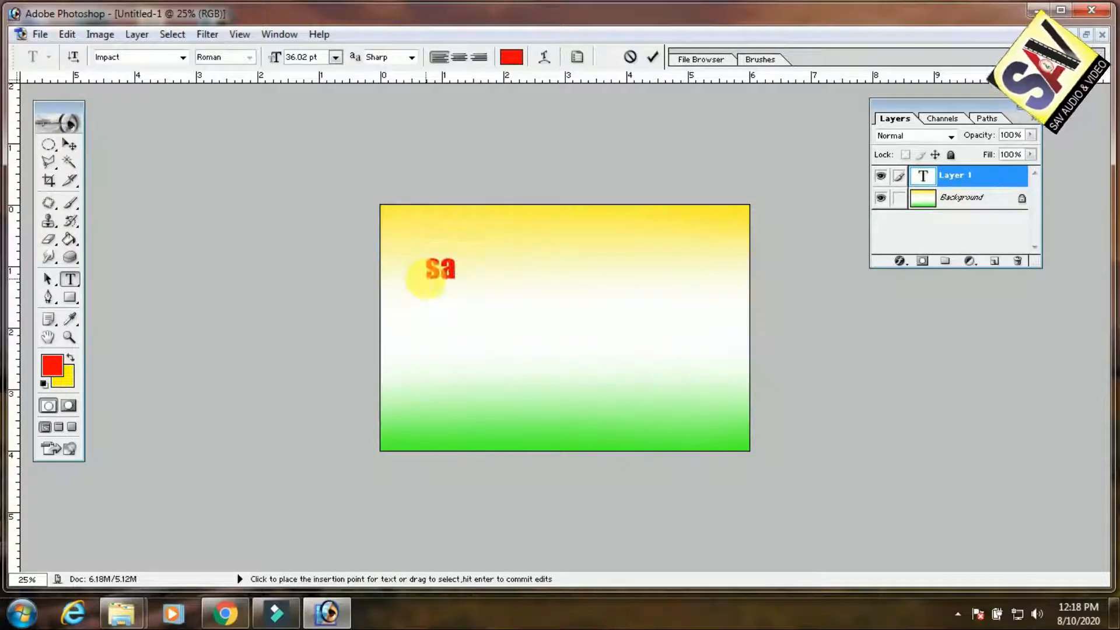
Enlarge the red SAV text so it fills most of the card's width in the upper half
{"action": "left_click", "coordinate": [69, 145]}
{"action": "left_click_drag", "start_coordinate": [473, 280], "coordinate": [730, 353]}
{"action": "left_click_drag", "start_coordinate": [671, 303], "coordinate": [649, 285]}
{"action": "left_click_drag", "start_coordinate": [708, 337], "coordinate": [715, 341]}
{"action": "left_click_drag", "start_coordinate": [673, 306], "coordinate": [675, 271]}
{"action": "key", "text": "Return"}
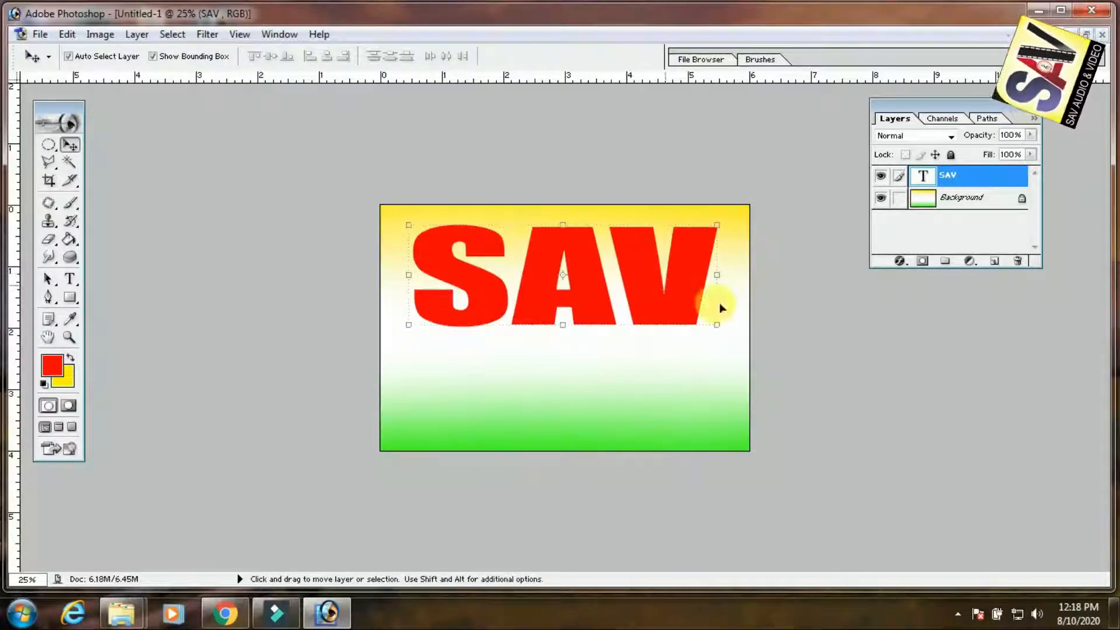
Add a white FFFFFF outside Stroke style to the SAV text and increase its size into a thick outline
{"action": "left_click", "coordinate": [899, 261]}
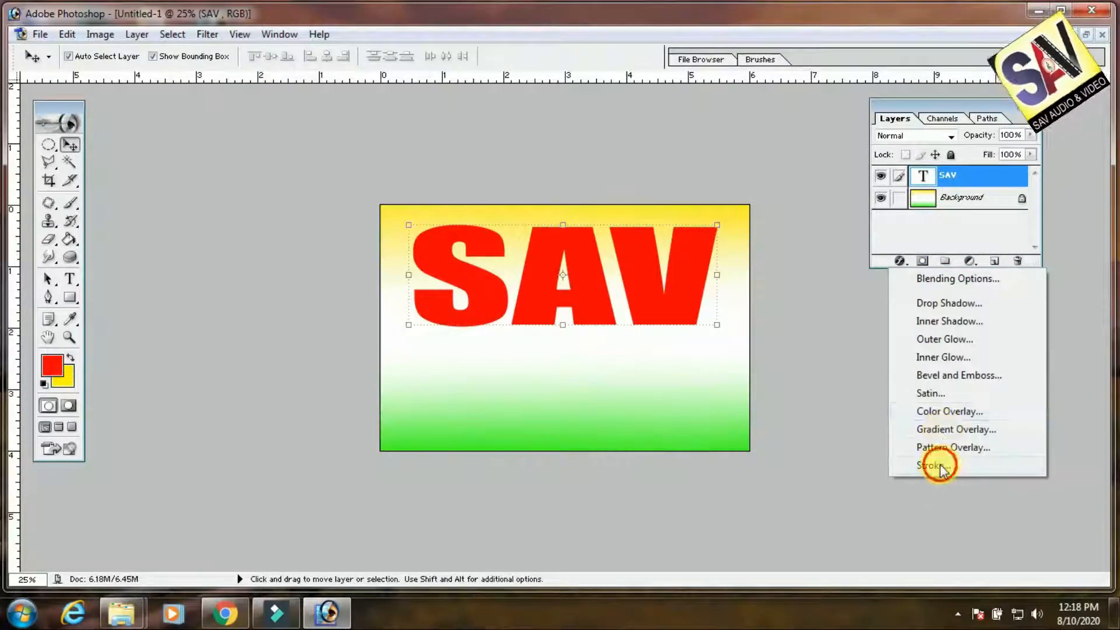
{"action": "left_click", "coordinate": [940, 467]}
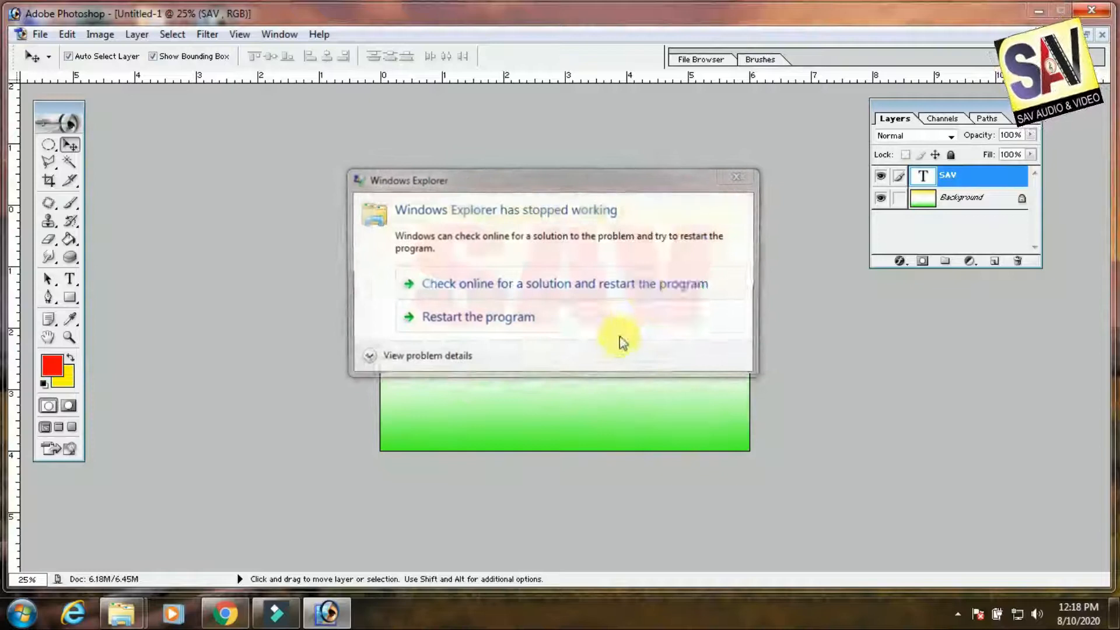
{"action": "left_click", "coordinate": [499, 317]}
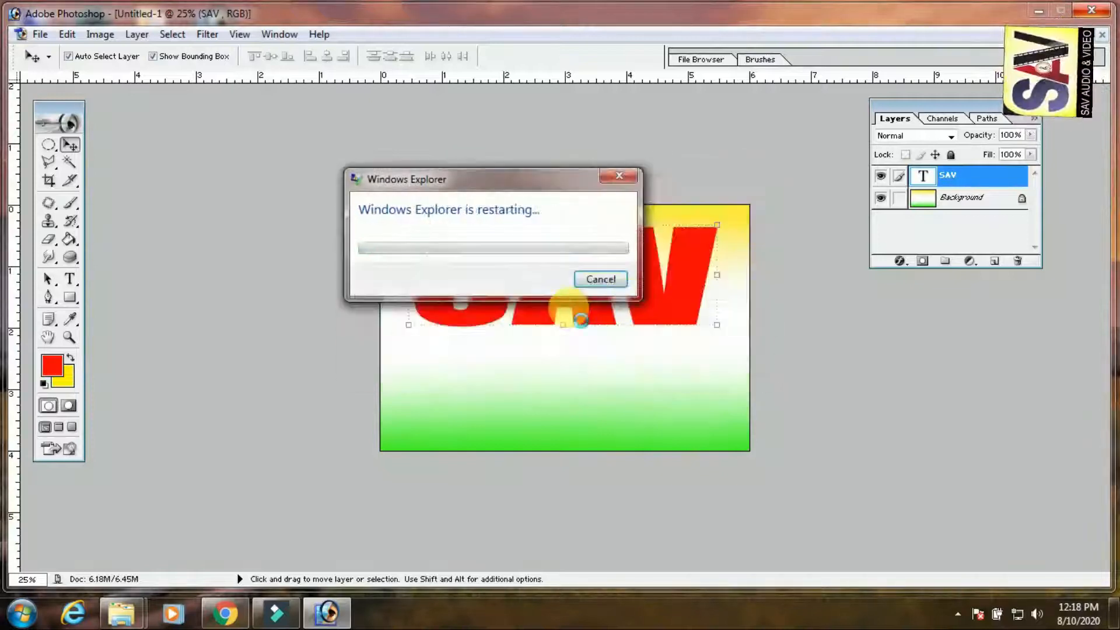
{"action": "left_click", "coordinate": [610, 281]}
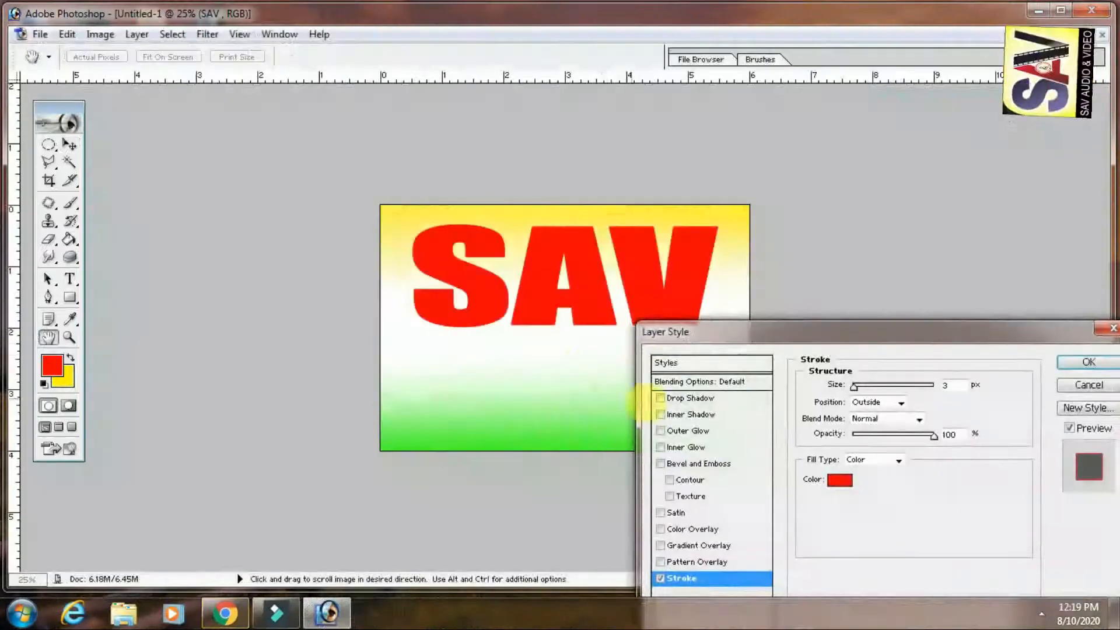
{"action": "left_click_drag", "start_coordinate": [887, 338], "coordinate": [870, 250]}
{"action": "left_click", "coordinate": [819, 388]}
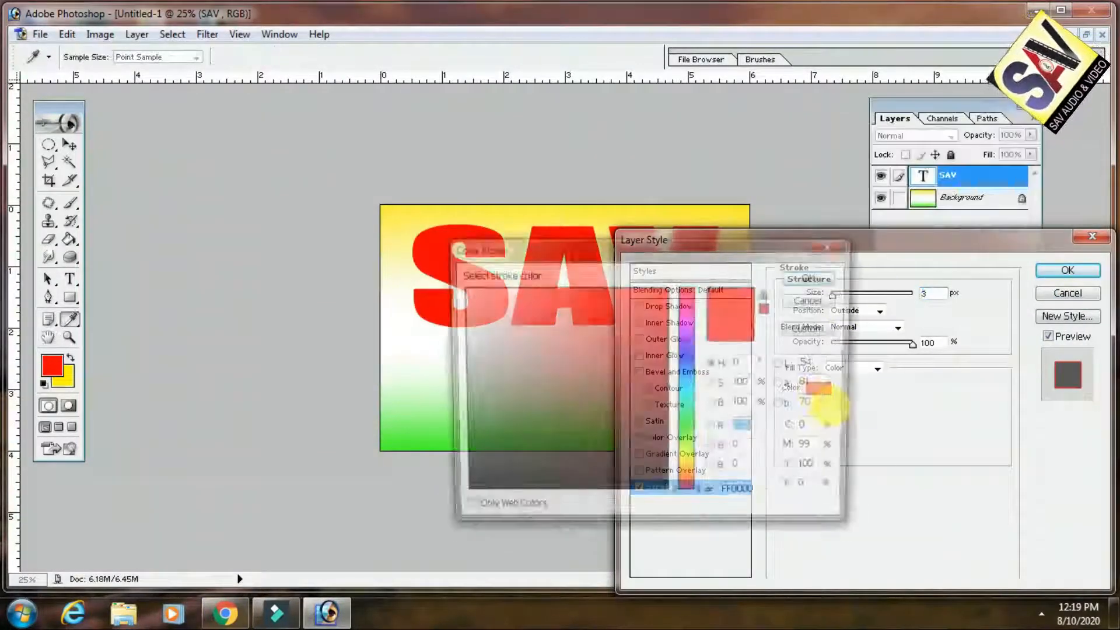
{"action": "double_click", "coordinate": [736, 489]}
{"action": "type", "text": "ffffff"}
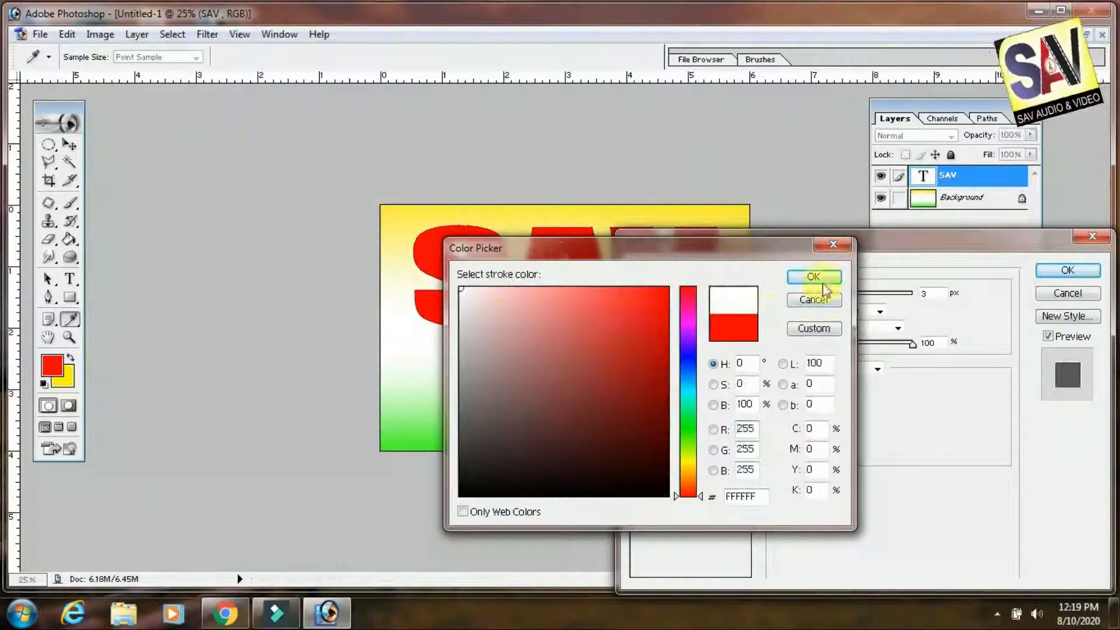
{"action": "left_click", "coordinate": [814, 276]}
{"action": "mouse_move", "coordinate": [834, 293]}
{"action": "left_mouse_down"}
{"action": "mouse_move", "coordinate": [850, 296]}
{"action": "mouse_move", "coordinate": [844, 302]}
{"action": "left_mouse_up"}
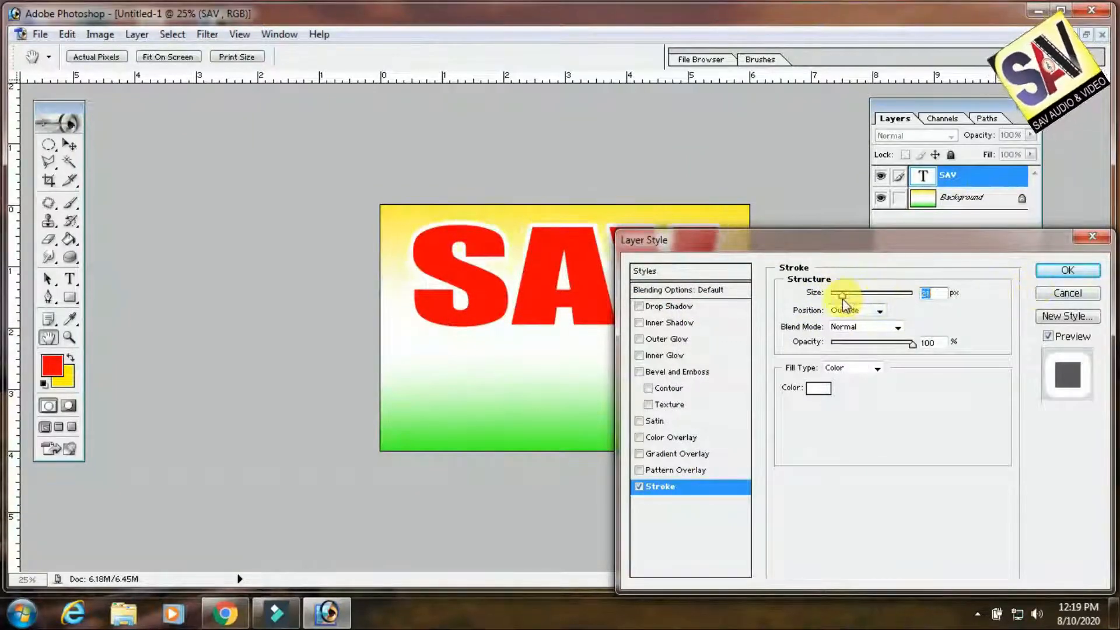
{"action": "left_click", "coordinate": [1067, 270]}
Duplicate the SAV text at about 64% size onto the card's lower part and change the copy's wording to "AUDIO & VIDEO"
{"action": "left_click_drag", "start_coordinate": [677, 280], "coordinate": [599, 374]}
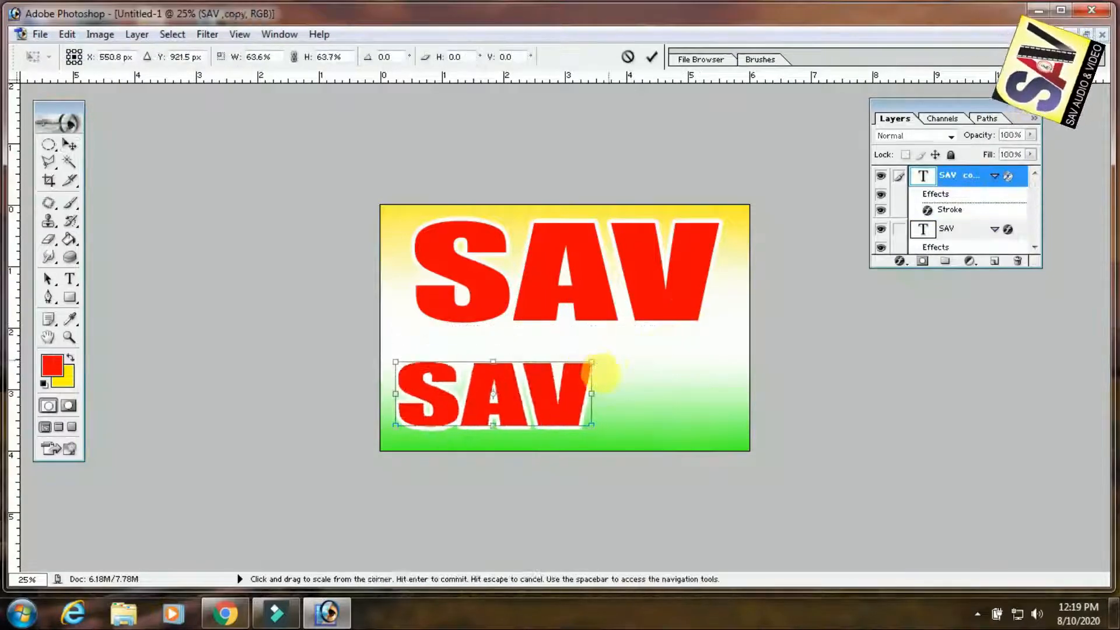
{"action": "key", "text": "Return"}
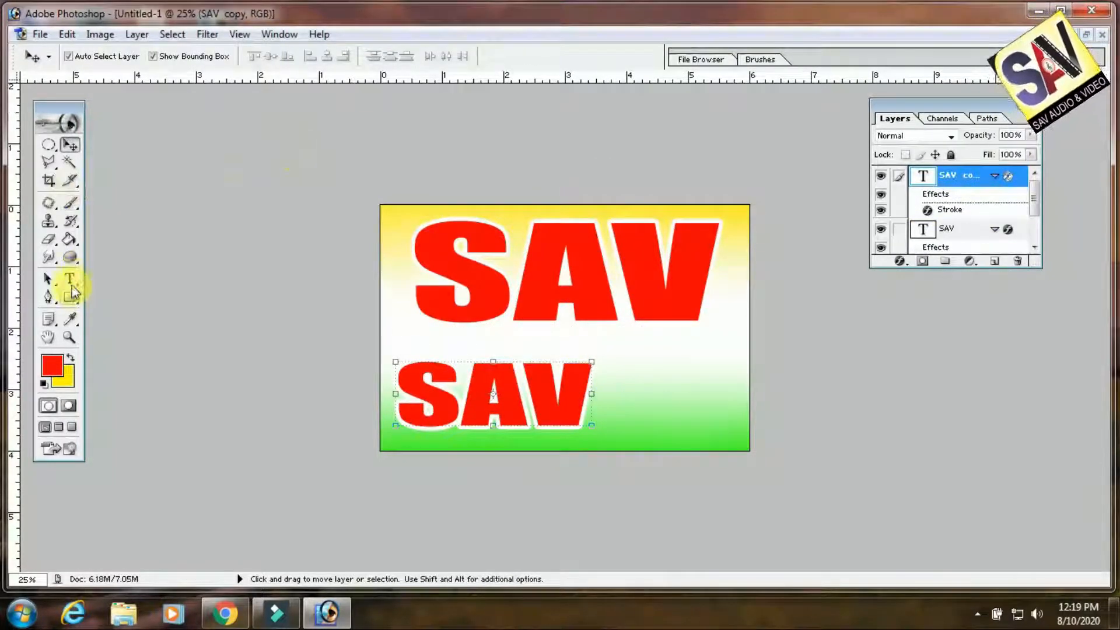
{"action": "left_click", "coordinate": [69, 279]}
{"action": "left_click", "coordinate": [508, 401]}
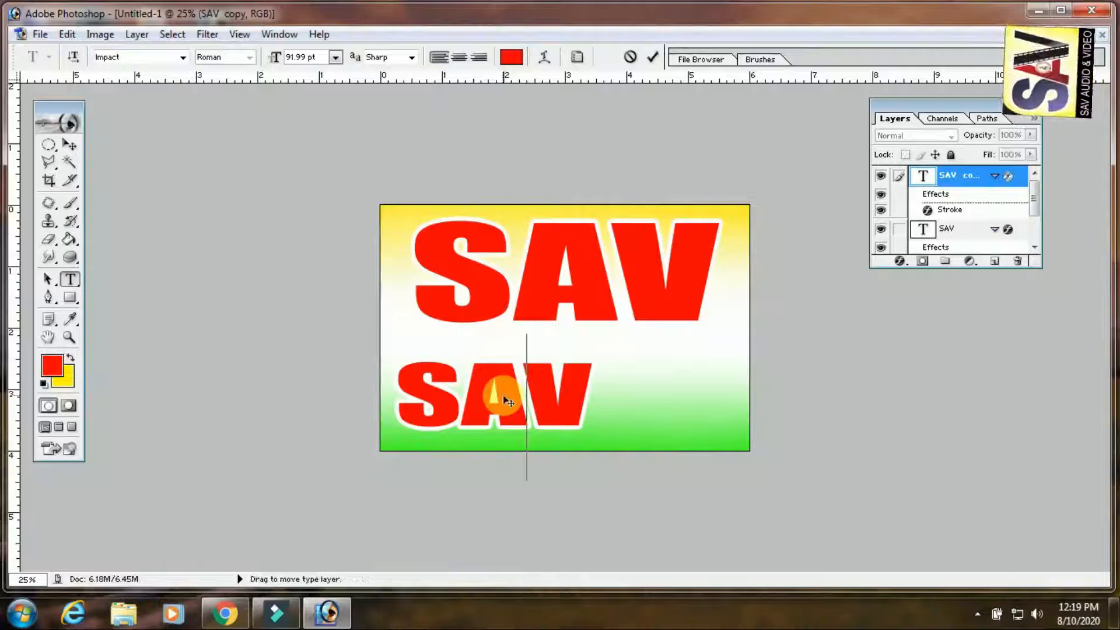
{"action": "double_click", "coordinate": [508, 400]}
{"action": "type", "text": "AU"}
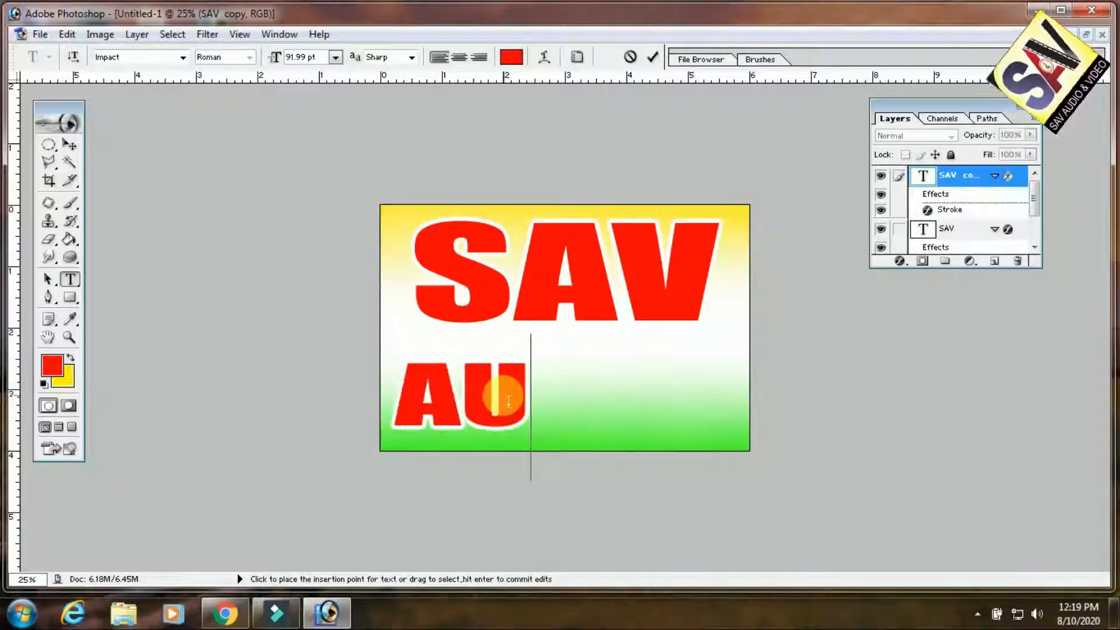
{"action": "type", "text": "DIO &"}
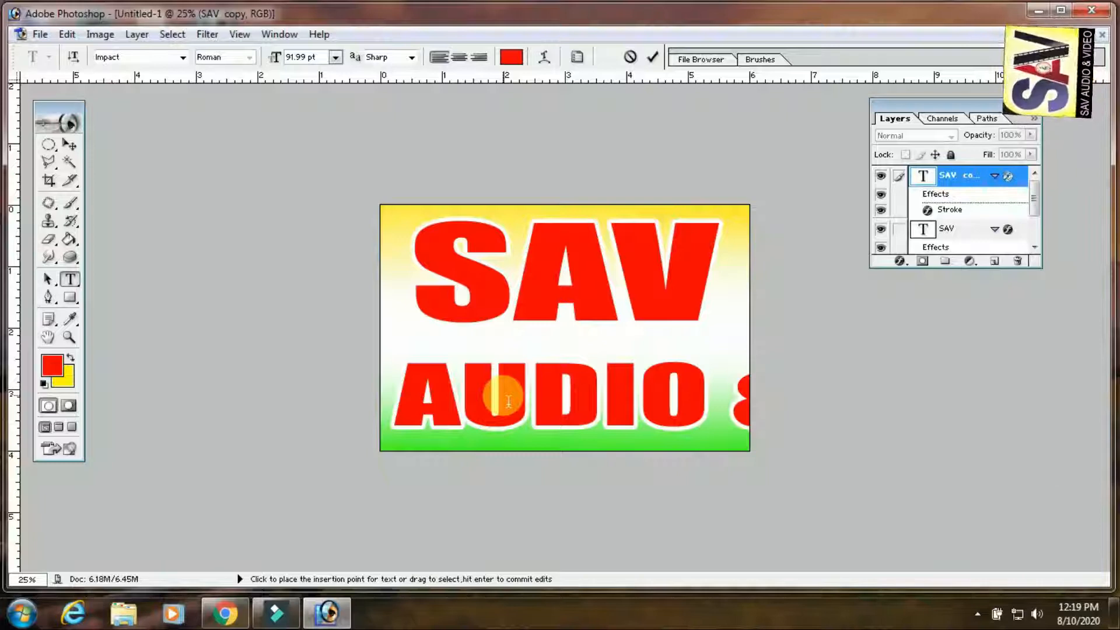
{"action": "left_click", "coordinate": [69, 145]}
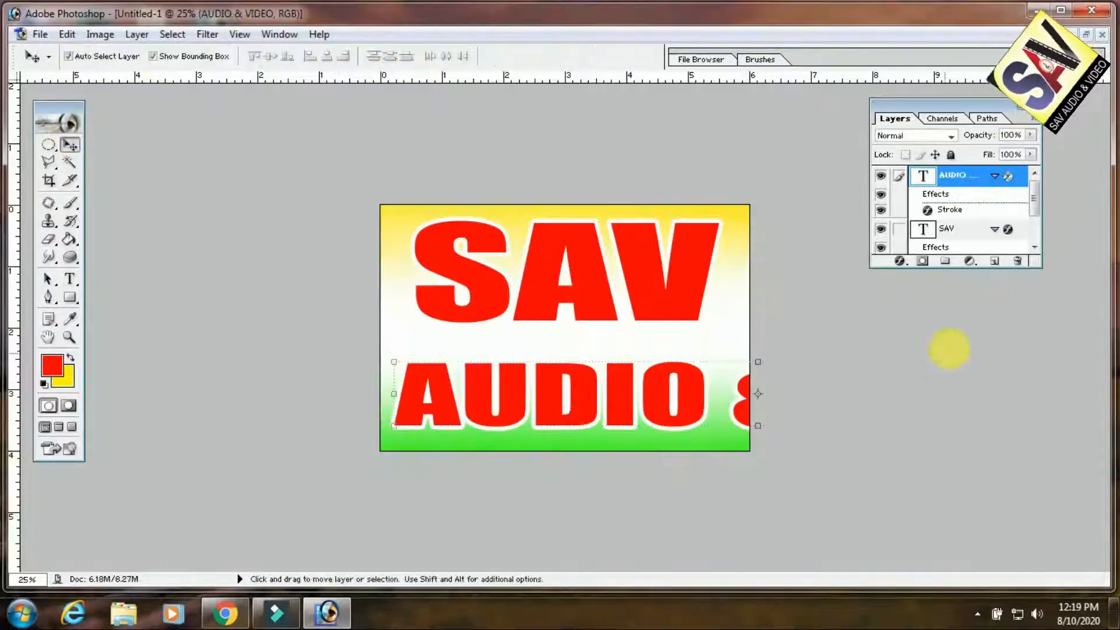
Narrow the AUDIO & VIDEO text so the whole line fits within the card's width
{"action": "key", "text": "ctrl+t"}
{"action": "left_click_drag", "start_coordinate": [881, 364], "coordinate": [659, 365]}
{"action": "key", "text": "Return"}
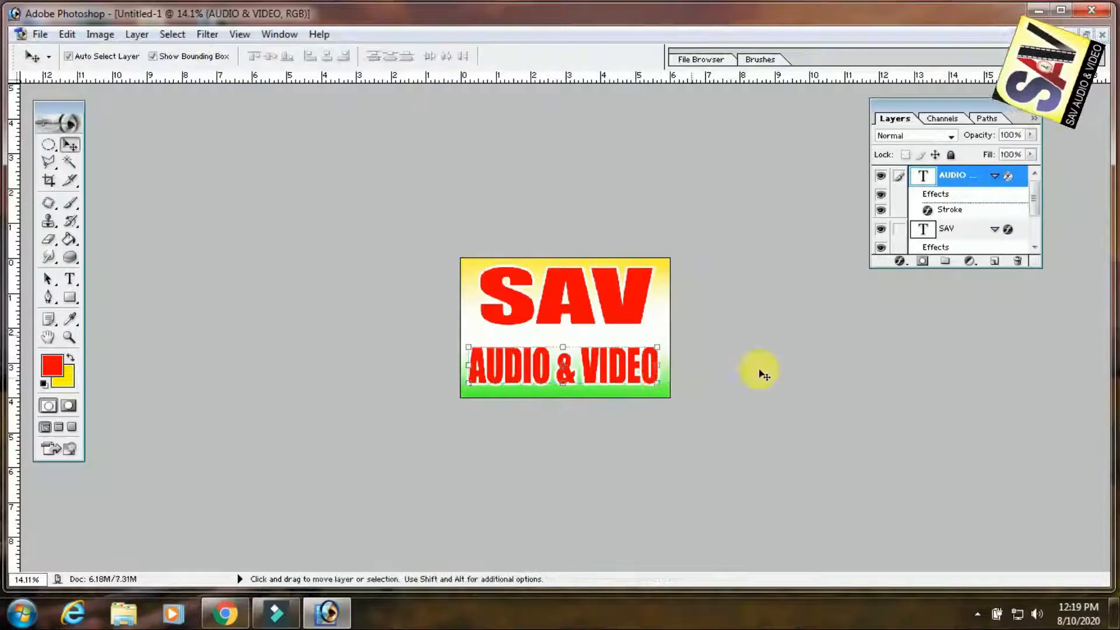
Widen the SAV text to span nearly the full width of the card above the AUDIO & VIDEO line
{"action": "key", "text": "ctrl+0"}
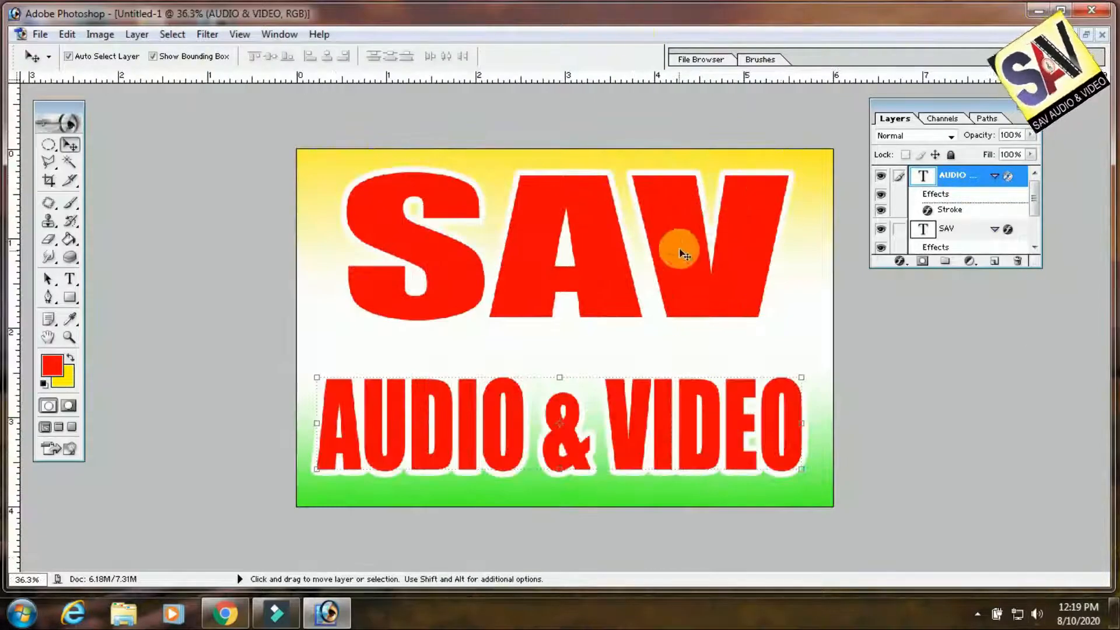
{"action": "left_click_drag", "start_coordinate": [680, 253], "coordinate": [684, 265]}
{"action": "left_click_drag", "start_coordinate": [792, 189], "coordinate": [810, 185]}
{"action": "left_click_drag", "start_coordinate": [763, 214], "coordinate": [733, 206]}
{"action": "left_click_drag", "start_coordinate": [781, 326], "coordinate": [812, 321]}
{"action": "key", "text": "Return"}
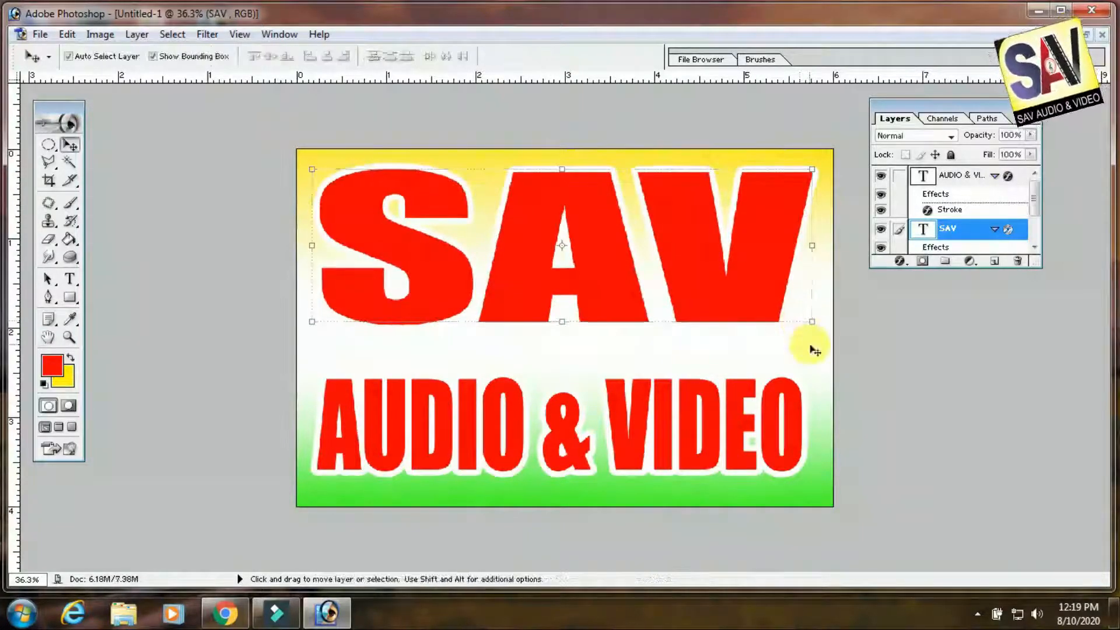
Shift the AUDIO & VIDEO text slightly down and scale it to about 102.5% wide and 100.9% high
{"action": "left_click", "coordinate": [642, 435]}
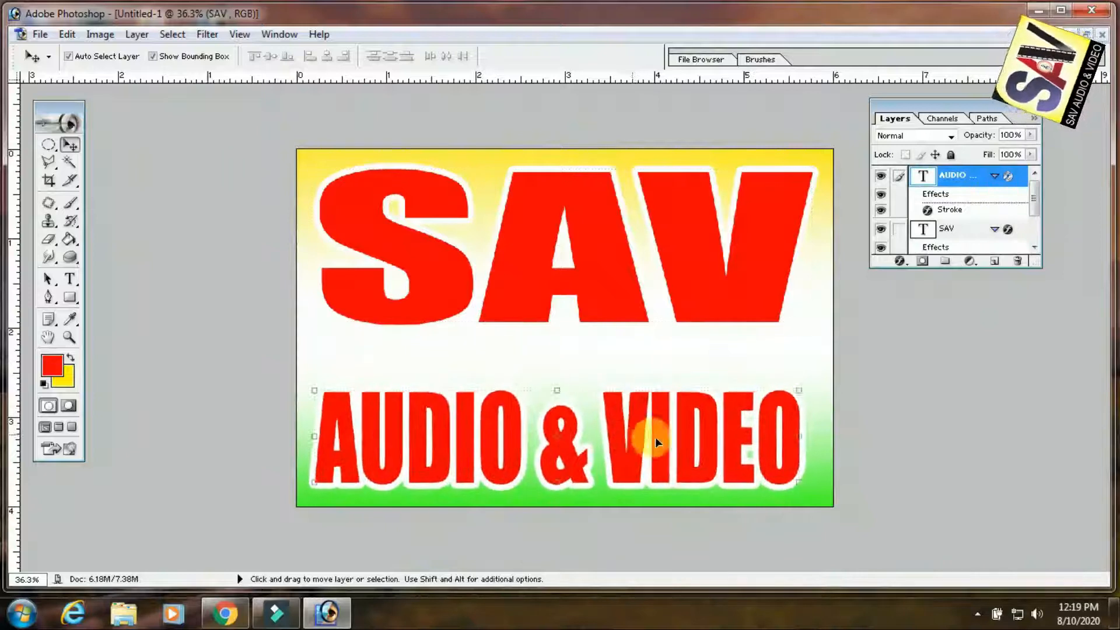
{"action": "mouse_move", "coordinate": [806, 391]}
{"action": "left_mouse_down"}
{"action": "mouse_move", "coordinate": [823, 398]}
{"action": "mouse_move", "coordinate": [806, 389]}
{"action": "left_mouse_up"}
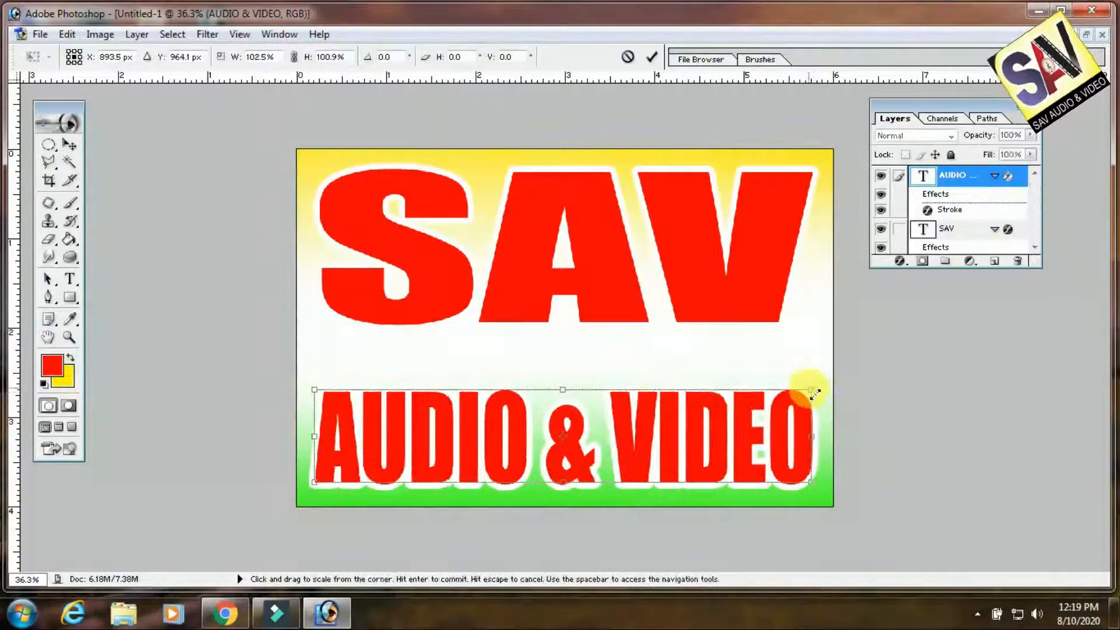
{"action": "key", "text": "Return"}
Stretch the SAV text to about 117.7% height and position it between the card's top edge and the AUDIO & VIDEO line
{"action": "left_click_drag", "start_coordinate": [603, 275], "coordinate": [601, 292]}
{"action": "left_click_drag", "start_coordinate": [558, 195], "coordinate": [574, 164]}
{"action": "left_click_drag", "start_coordinate": [583, 233], "coordinate": [579, 240]}
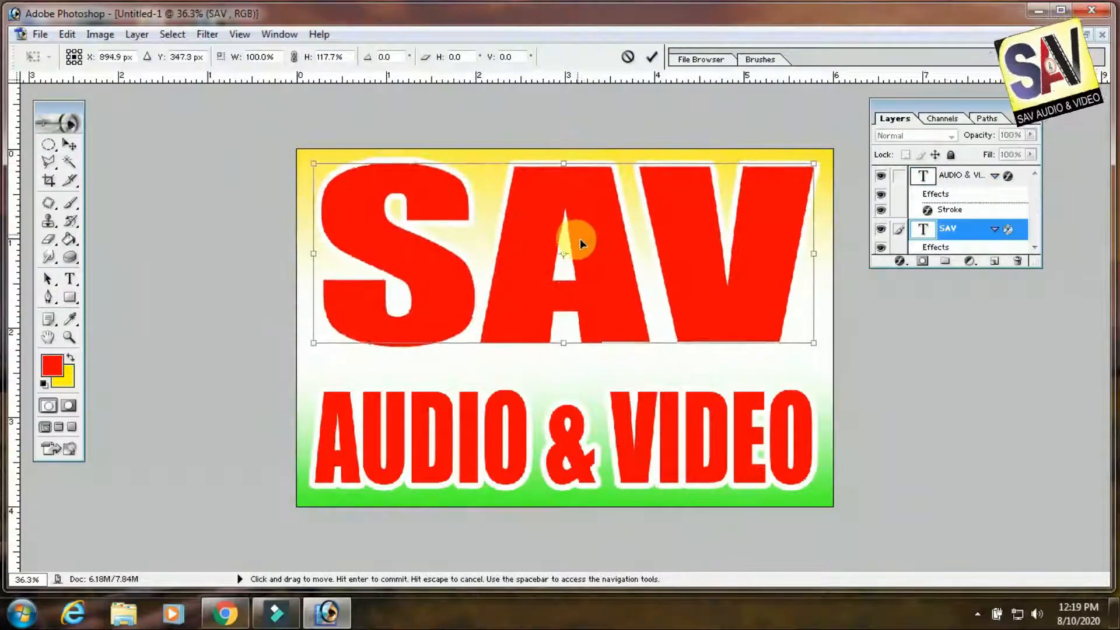
{"action": "key", "text": "Return"}
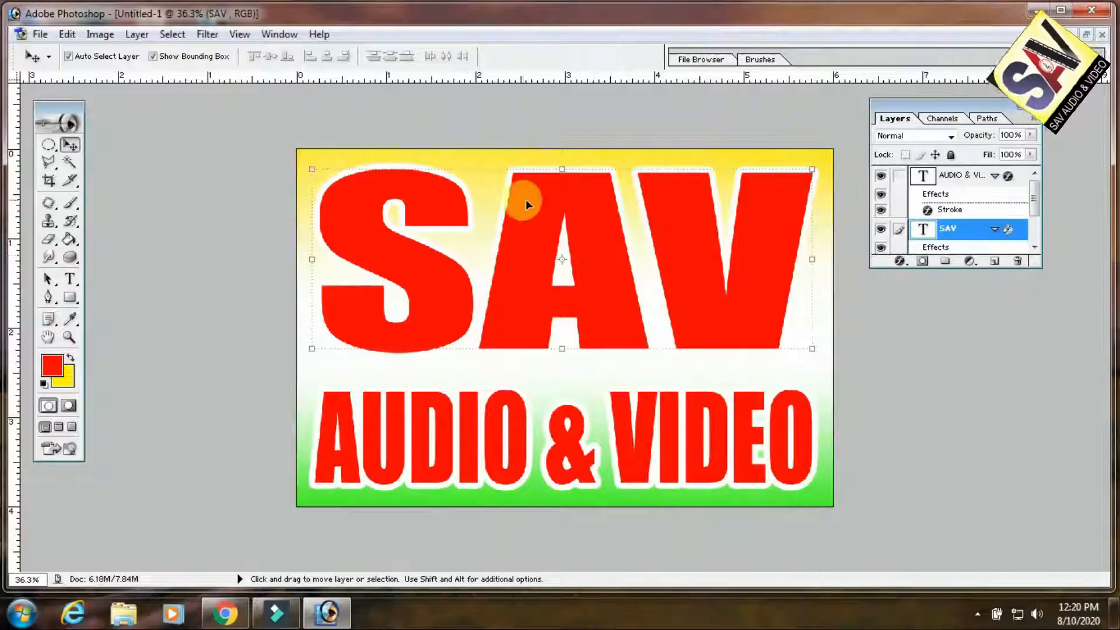
Hide the SAV and AUDIO & VIDEO text layers and select the Background layer
{"action": "left_click", "coordinate": [880, 229]}
{"action": "left_click", "coordinate": [782, 429]}
{"action": "left_click", "coordinate": [881, 175]}
{"action": "left_click", "coordinate": [684, 376]}
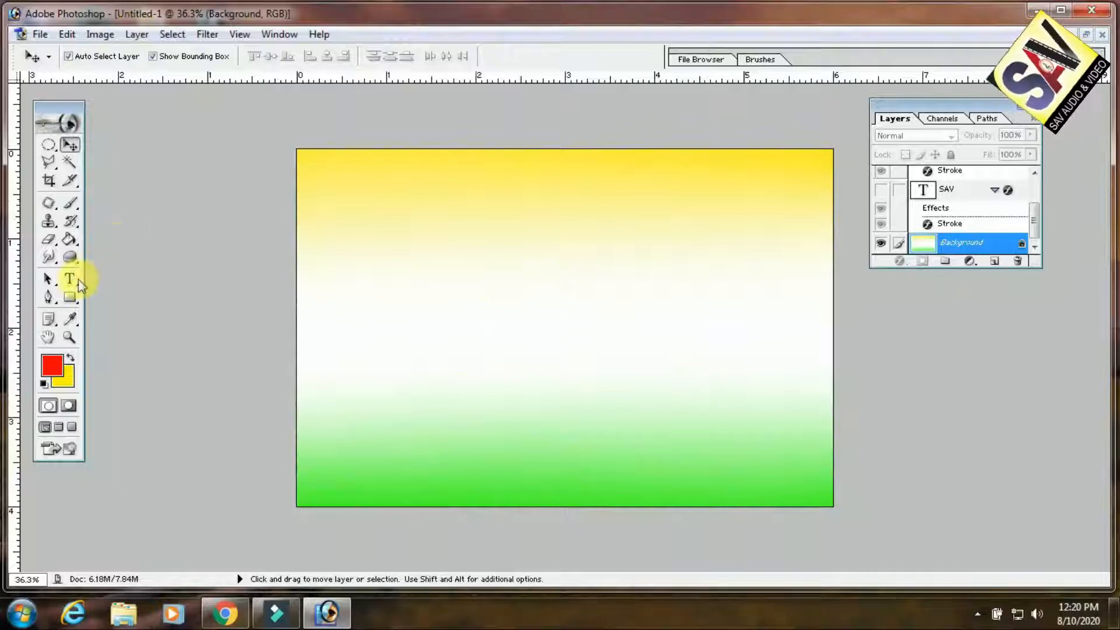
Fill the background with a linear red-to-yellow Foreground to Background gradient using the Gradient tool
{"action": "left_click_drag", "start_coordinate": [72, 237], "coordinate": [111, 238]}
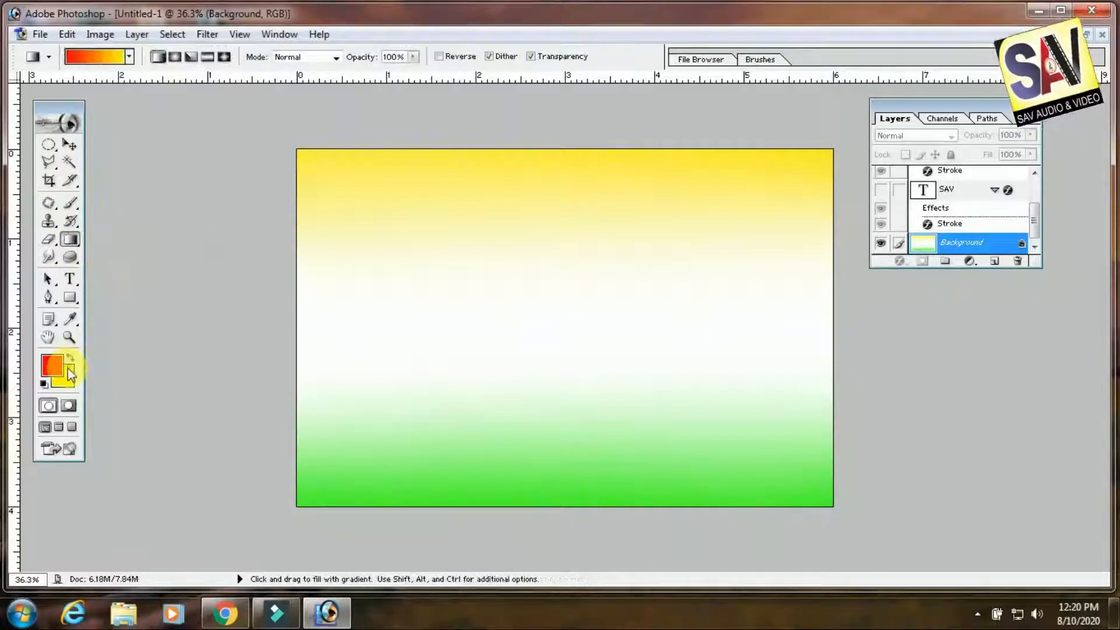
{"action": "left_click", "coordinate": [97, 57]}
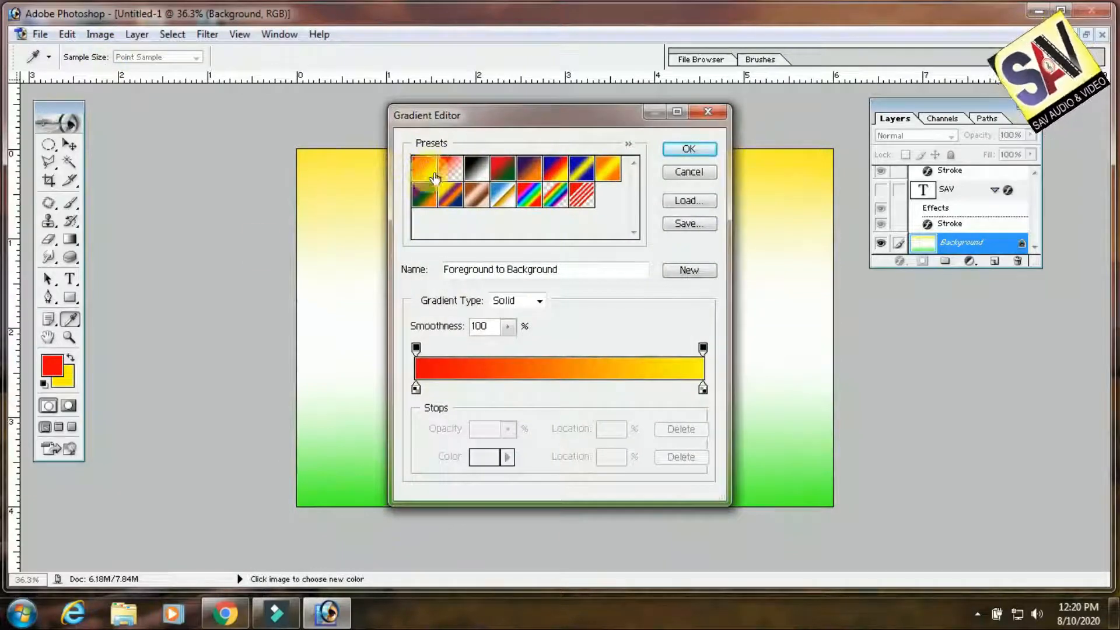
{"action": "left_click", "coordinate": [689, 149]}
{"action": "left_click_drag", "start_coordinate": [389, 390], "coordinate": [788, 229]}
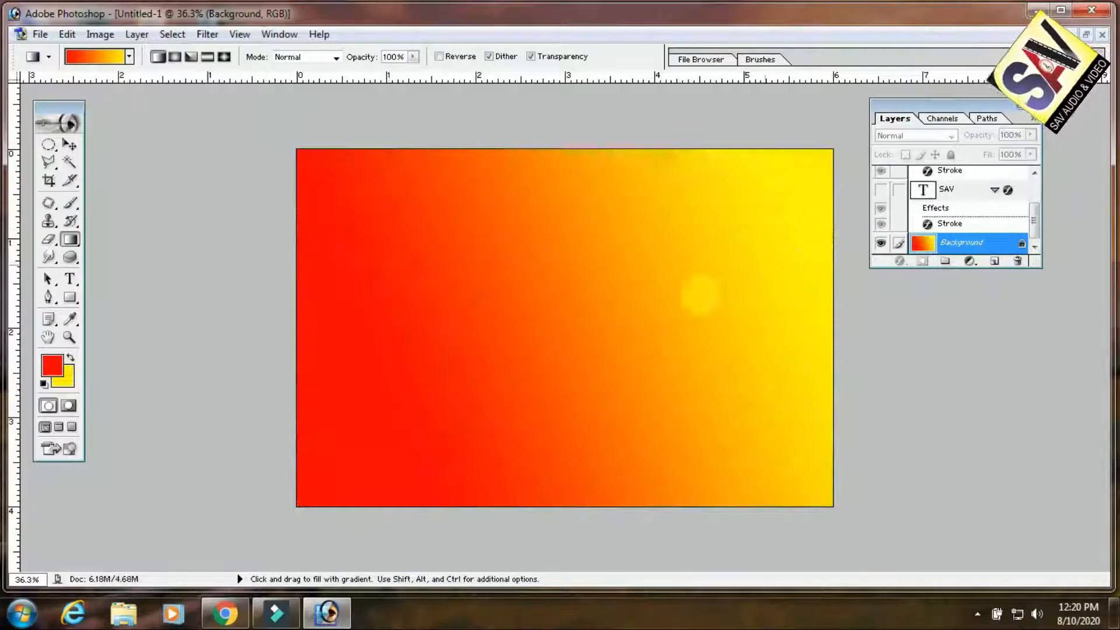
{"action": "left_click_drag", "start_coordinate": [667, 263], "coordinate": [636, 306]}
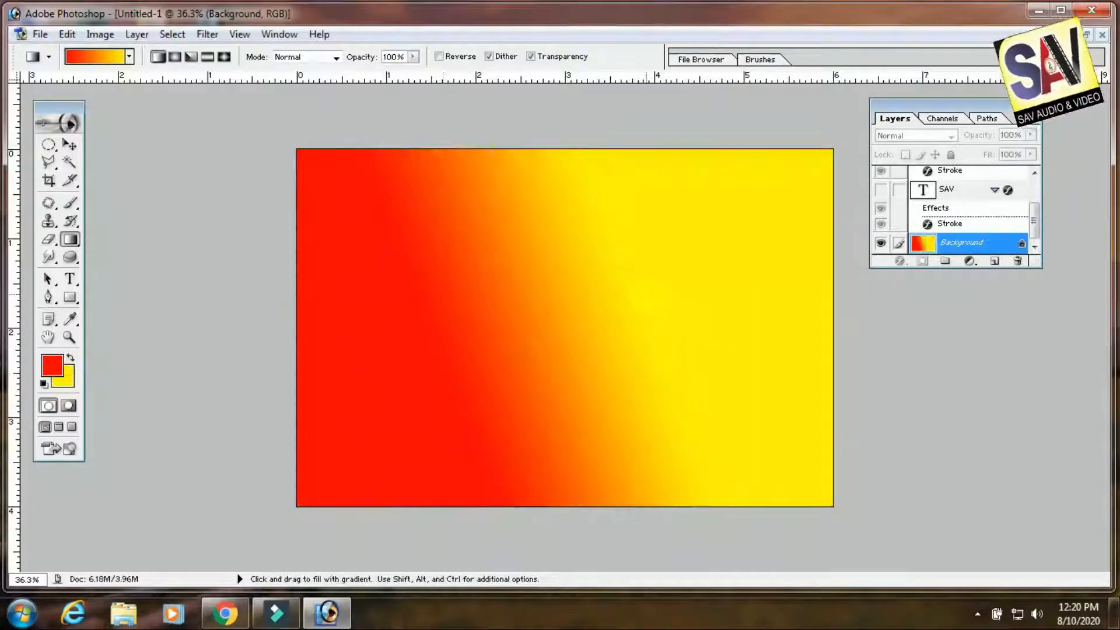
Set the foreground color to white and fill the background with a diagonal white-to-yellow linear gradient
{"action": "left_click", "coordinate": [54, 367]}
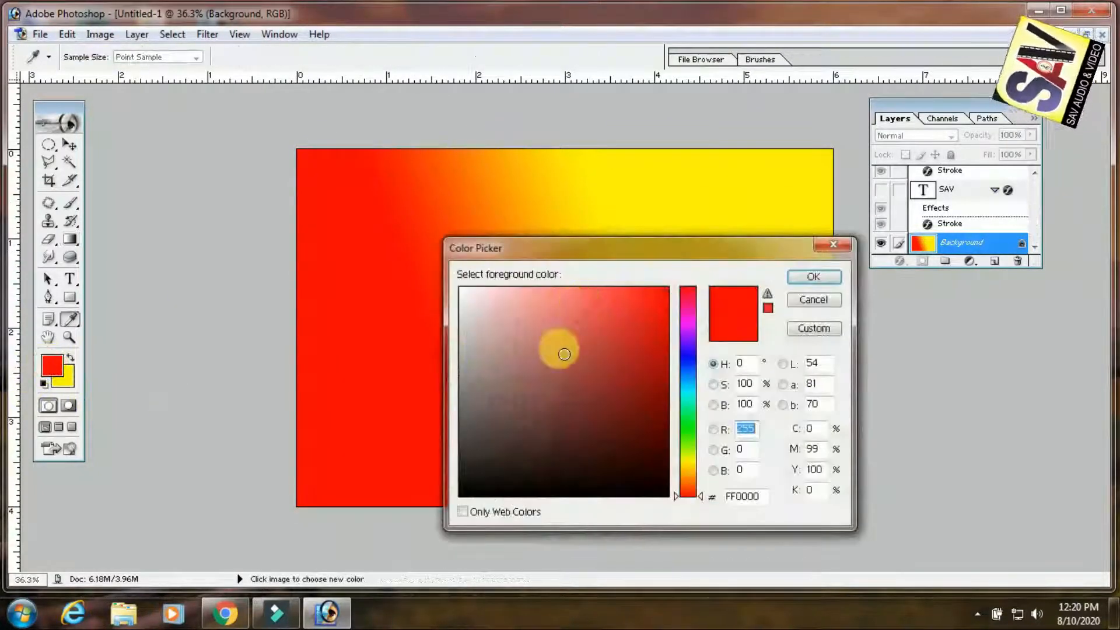
{"action": "left_click", "coordinate": [460, 286]}
{"action": "left_click", "coordinate": [804, 279]}
{"action": "left_click_drag", "start_coordinate": [344, 377], "coordinate": [703, 376]}
{"action": "left_click_drag", "start_coordinate": [696, 238], "coordinate": [347, 410]}
{"action": "left_click_drag", "start_coordinate": [387, 353], "coordinate": [720, 251]}
Change the background color swatch to red
{"action": "left_click", "coordinate": [51, 366]}
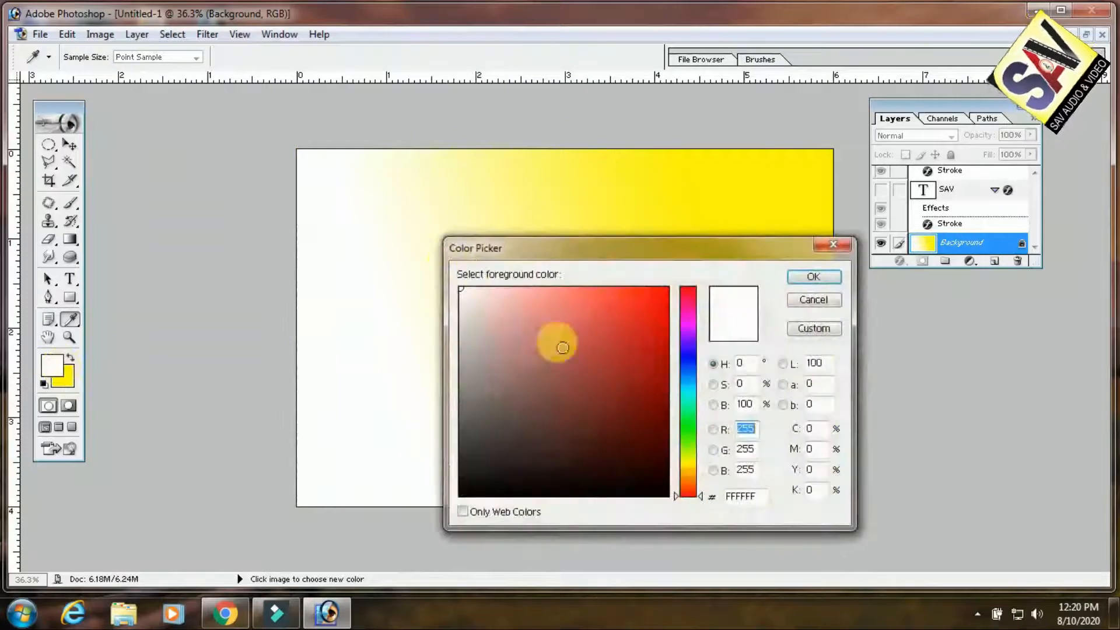
{"action": "left_click", "coordinate": [815, 300]}
{"action": "left_click", "coordinate": [65, 385]}
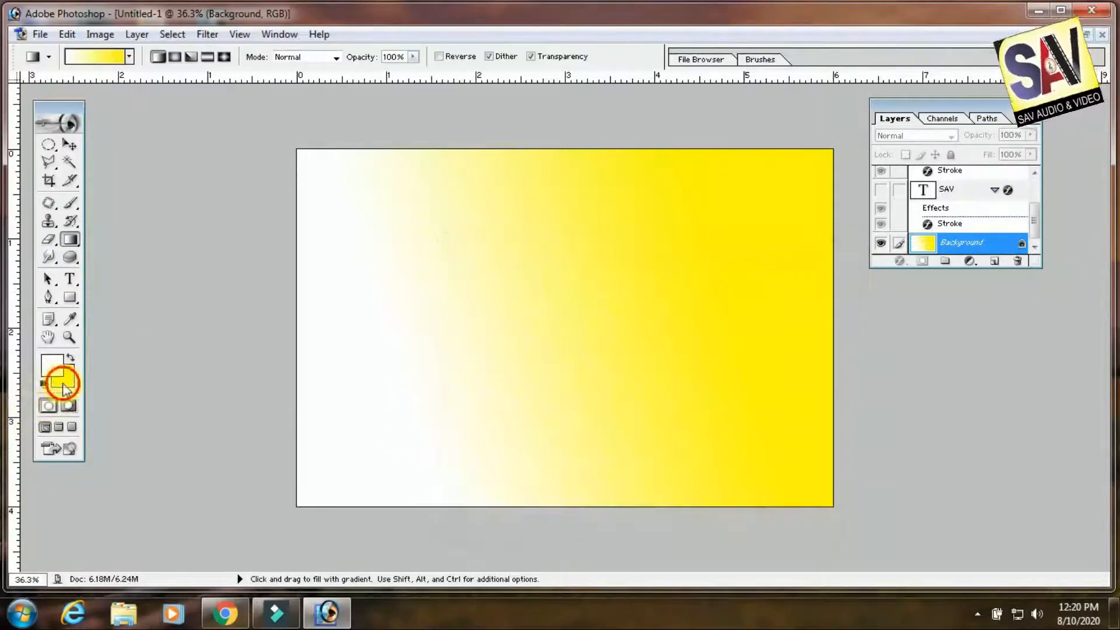
{"action": "left_click_drag", "start_coordinate": [690, 315], "coordinate": [681, 285]}
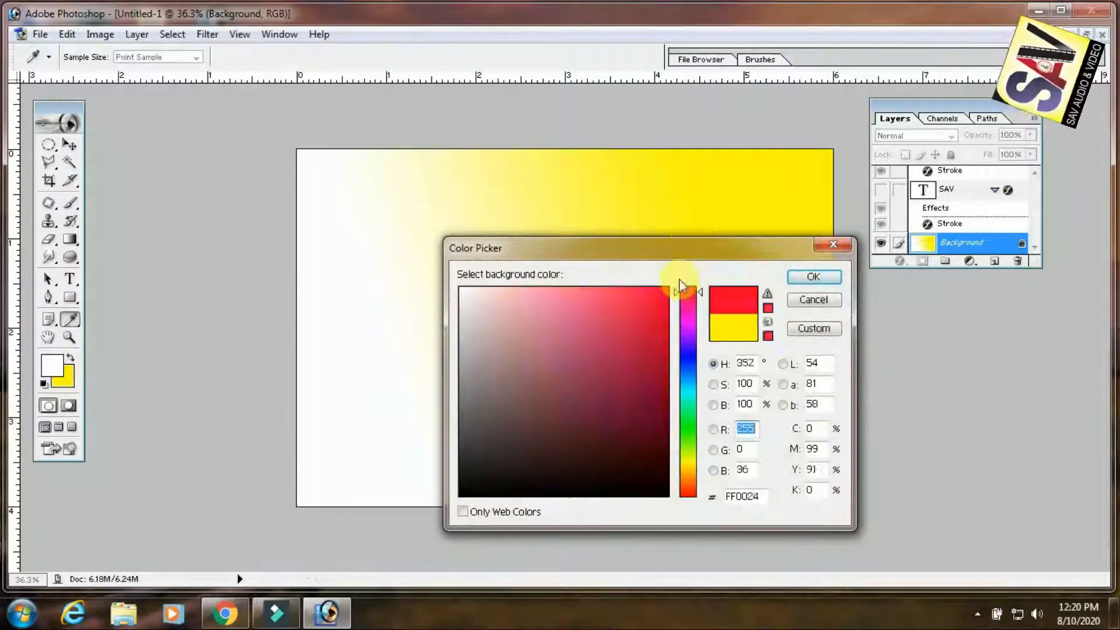
{"action": "left_click", "coordinate": [813, 276]}
Set the foreground color to light aqua and fill the background with a diagonal aqua-to-red linear gradient
{"action": "left_click", "coordinate": [54, 371]}
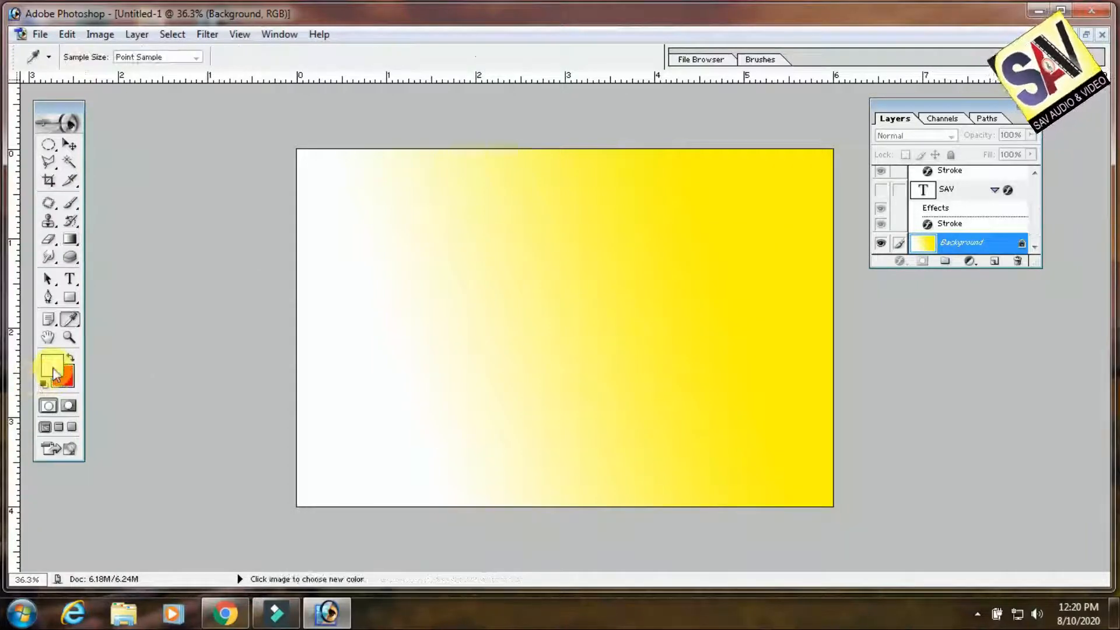
{"action": "left_click", "coordinate": [555, 325]}
{"action": "left_click", "coordinate": [690, 398]}
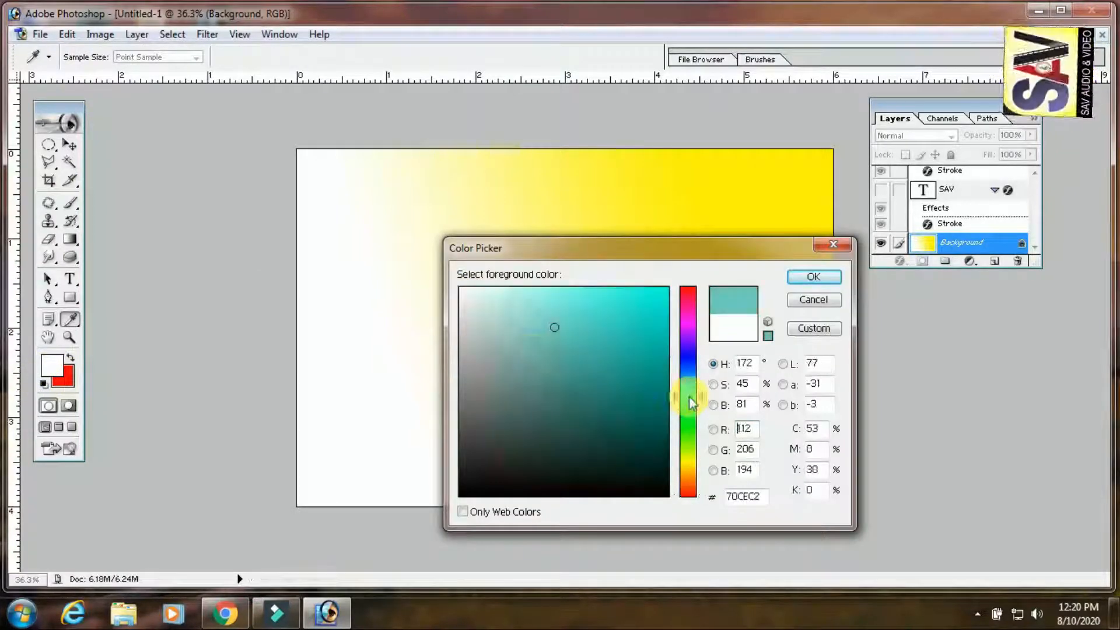
{"action": "left_click_drag", "start_coordinate": [616, 305], "coordinate": [519, 287]}
{"action": "left_click", "coordinate": [815, 282]}
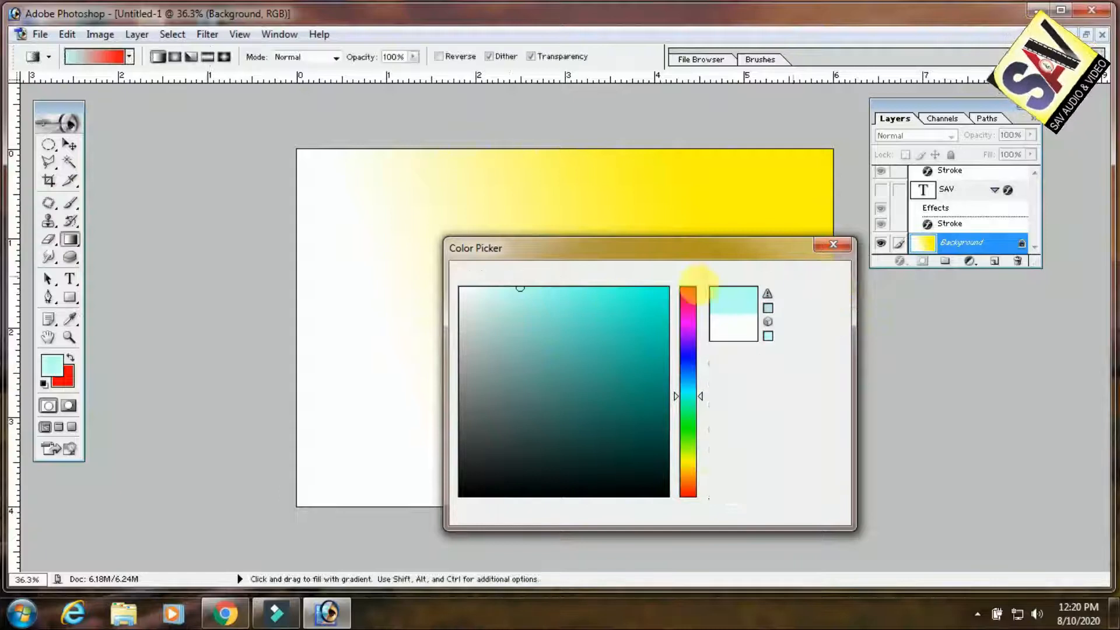
{"action": "left_click_drag", "start_coordinate": [409, 379], "coordinate": [729, 262]}
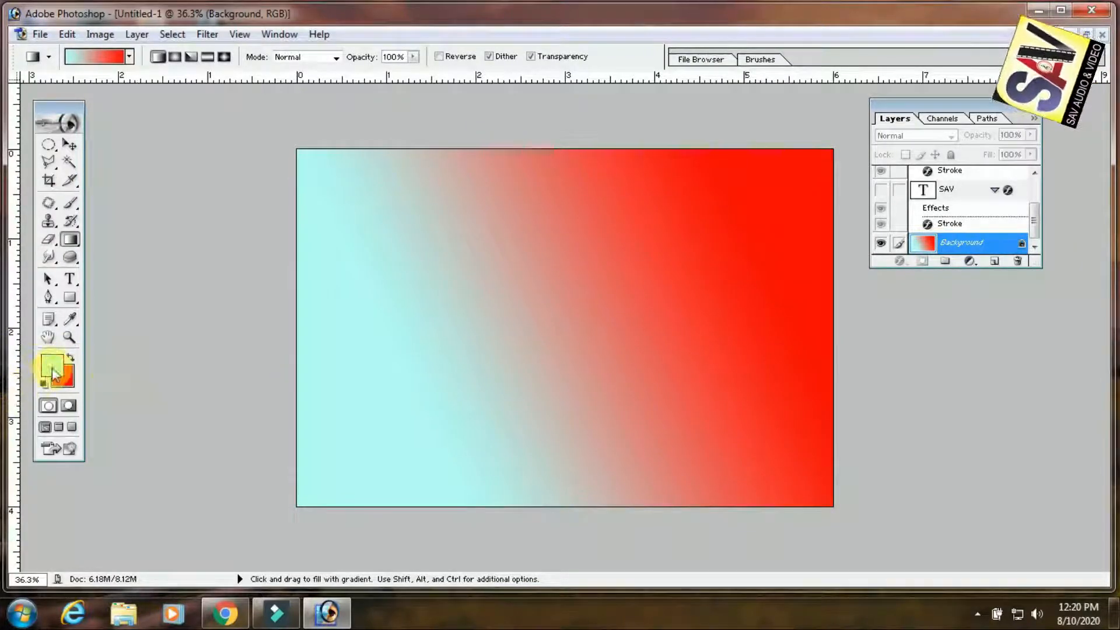
Choose the black-to-white gradient preset and fill the background with it diagonally in both directions
{"action": "left_click", "coordinate": [97, 57]}
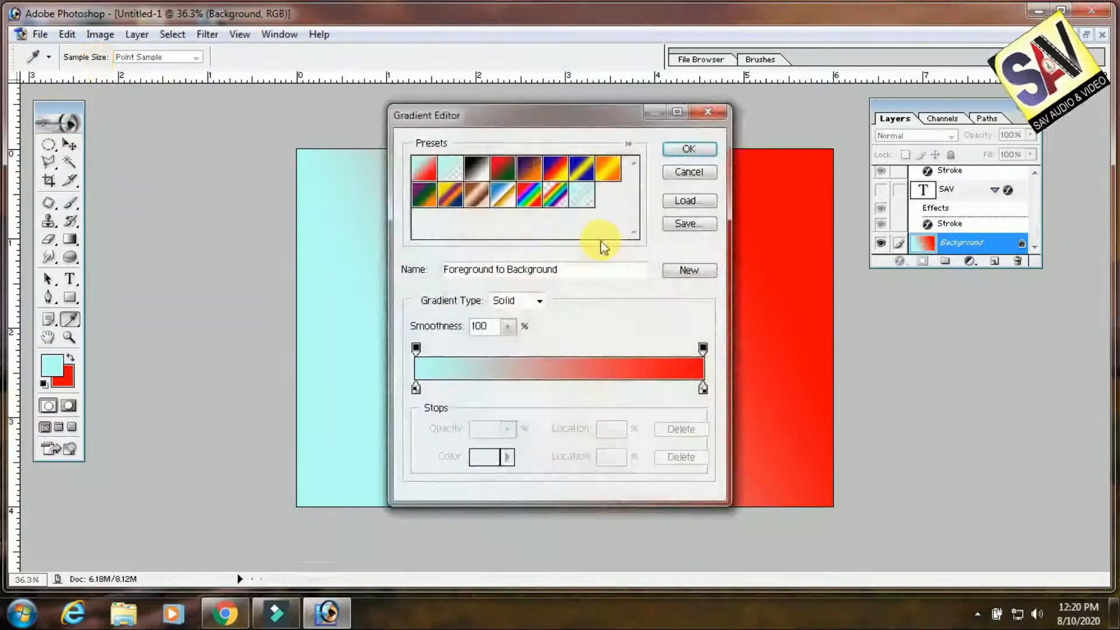
{"action": "left_click", "coordinate": [476, 169]}
{"action": "left_click", "coordinate": [689, 151]}
{"action": "left_click_drag", "start_coordinate": [512, 405], "coordinate": [773, 227]}
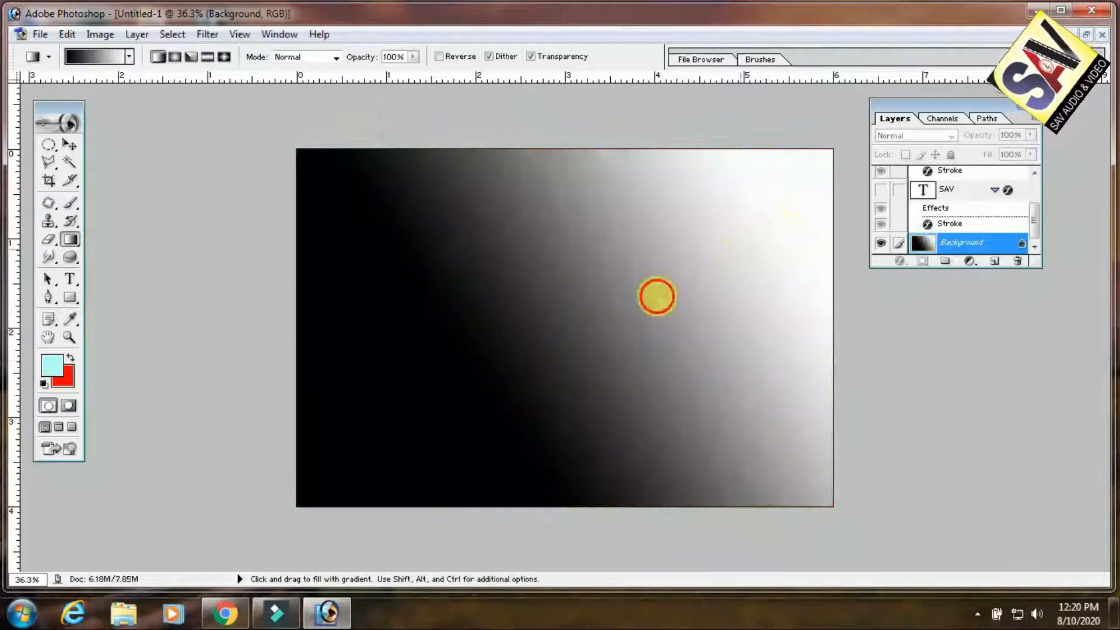
{"action": "left_click_drag", "start_coordinate": [655, 295], "coordinate": [168, 338]}
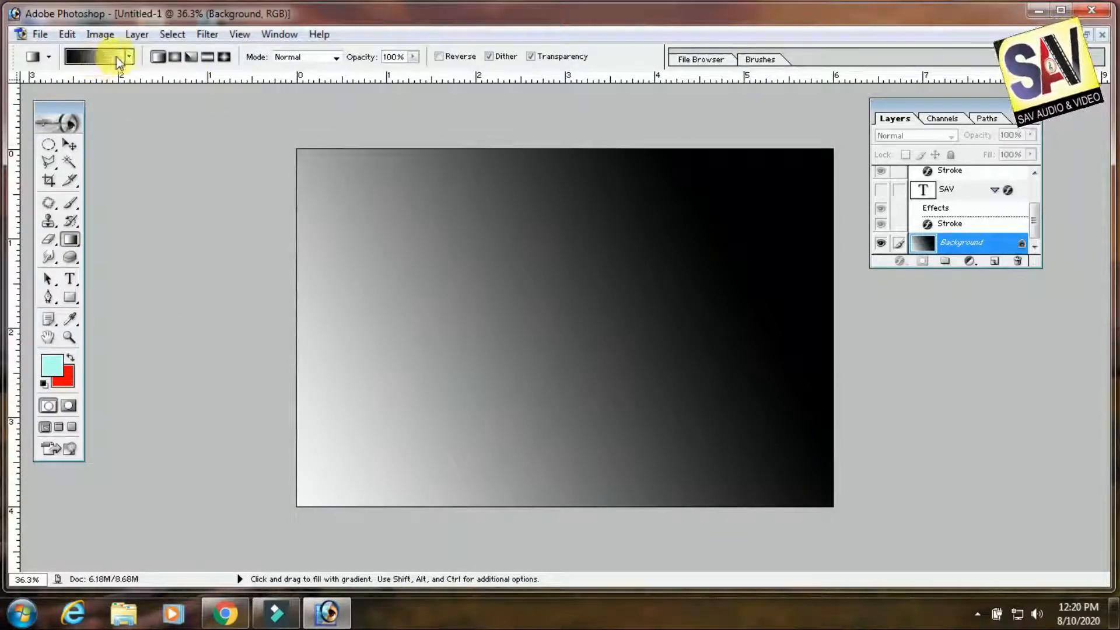
Try other gradient shapes in black and white, ending with a reflected gradient that draws a dark diagonal band
{"action": "left_click", "coordinate": [175, 59]}
{"action": "left_click_drag", "start_coordinate": [451, 387], "coordinate": [664, 238]}
{"action": "left_click_drag", "start_coordinate": [670, 257], "coordinate": [499, 337]}
{"action": "left_click_drag", "start_coordinate": [669, 293], "coordinate": [620, 340]}
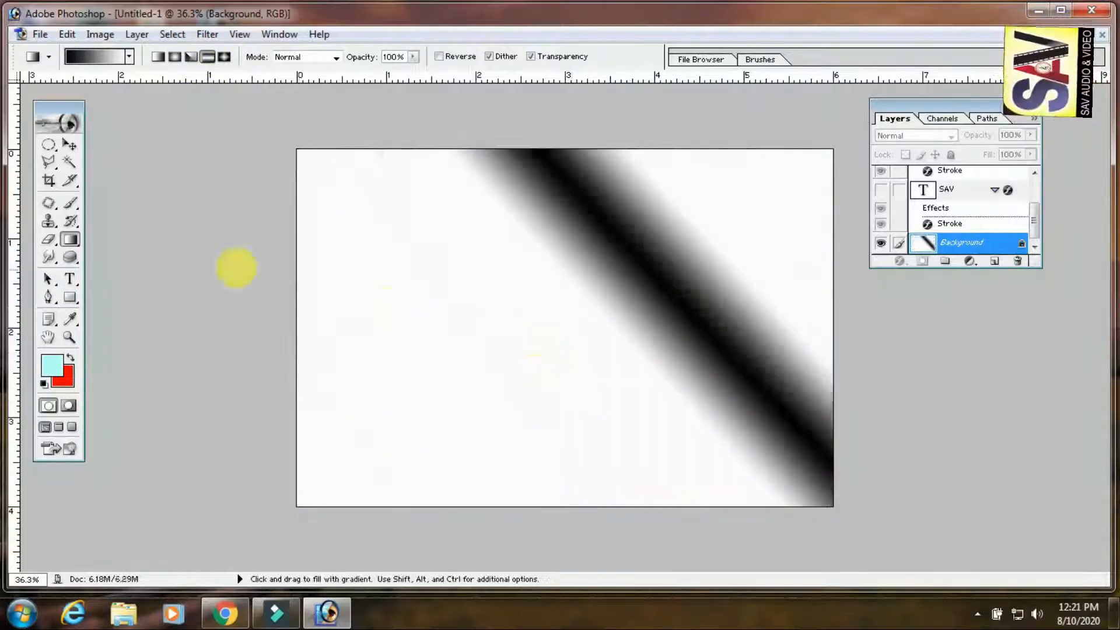
Choose the orange-yellow-orange gradient preset and fill the background with it diagonally as a reflected gradient
{"action": "left_click", "coordinate": [98, 56]}
{"action": "left_click", "coordinate": [608, 168]}
{"action": "left_click", "coordinate": [688, 149]}
{"action": "left_click_drag", "start_coordinate": [453, 392], "coordinate": [719, 212]}
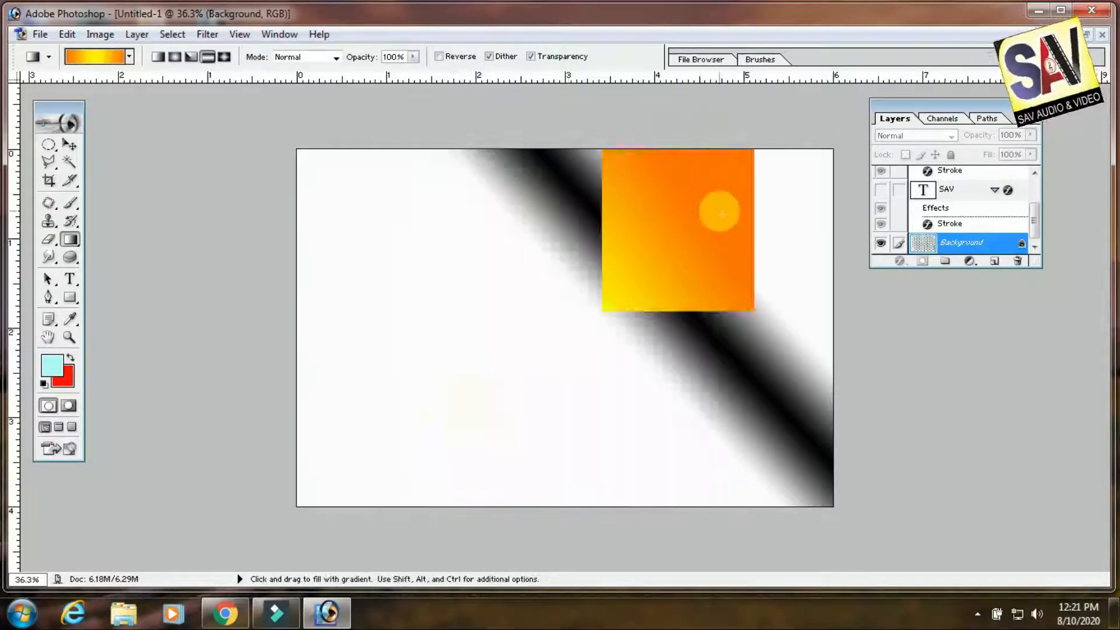